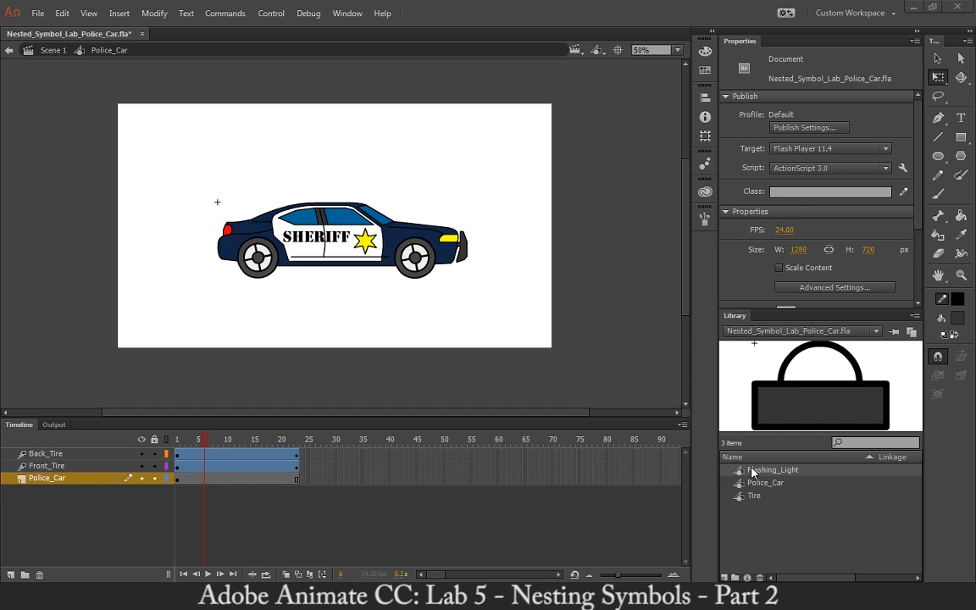
Reopen the Police_Car symbol from Scene 1 and scrub through its timeline from frame 1 to frame 23.
click(49, 50)
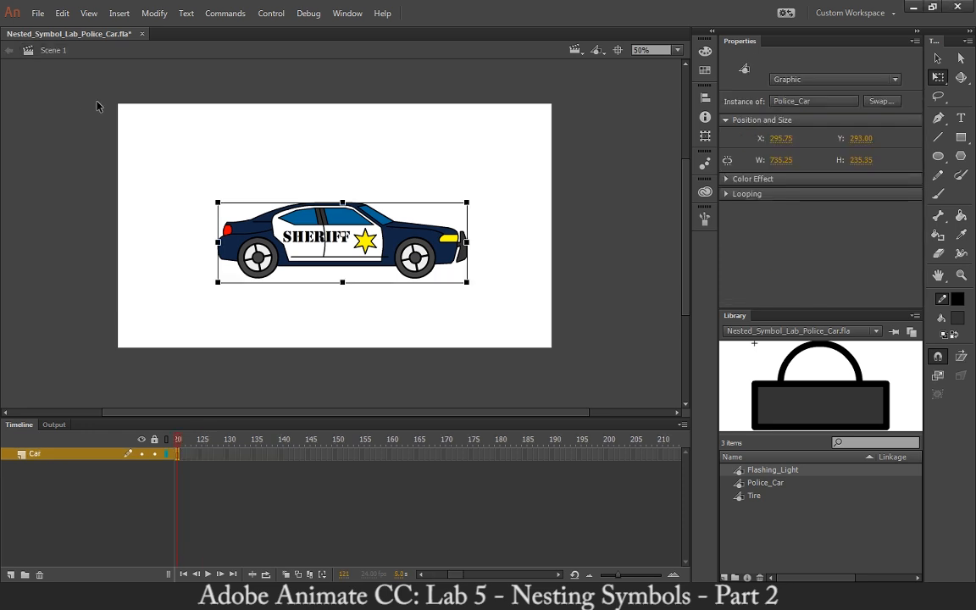
click(138, 168)
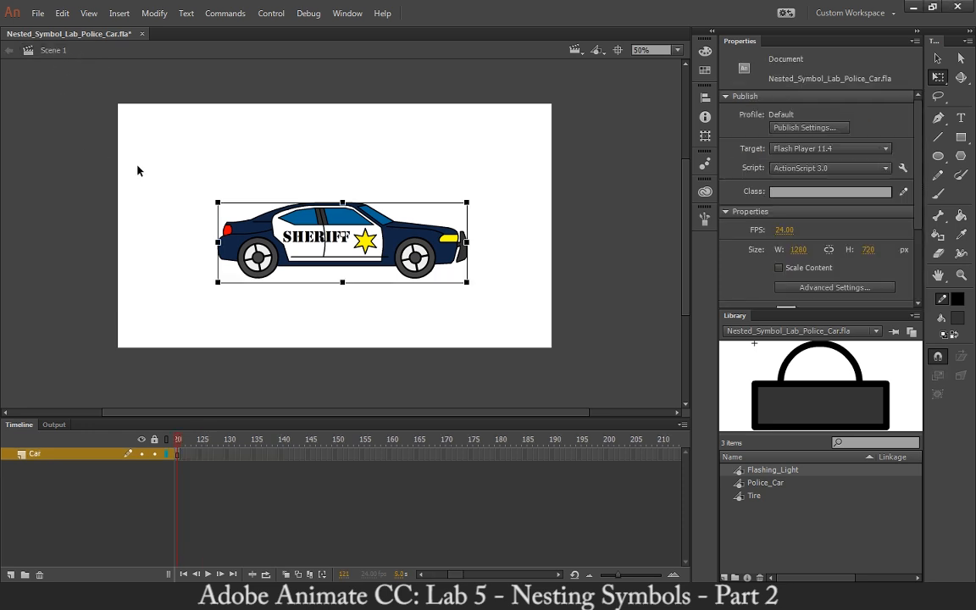
double_click(337, 242)
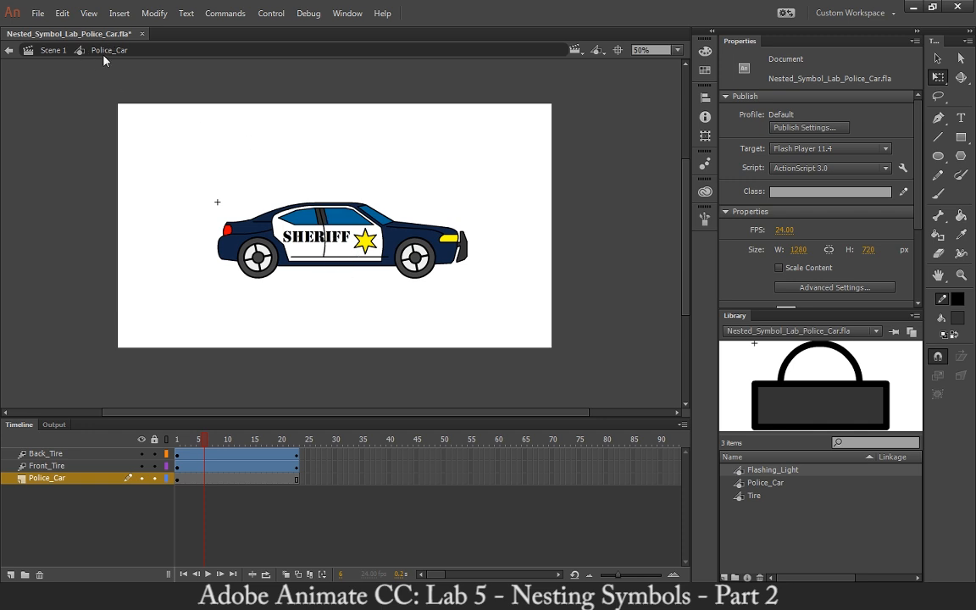
click(177, 440)
drag(175, 440, 298, 442)
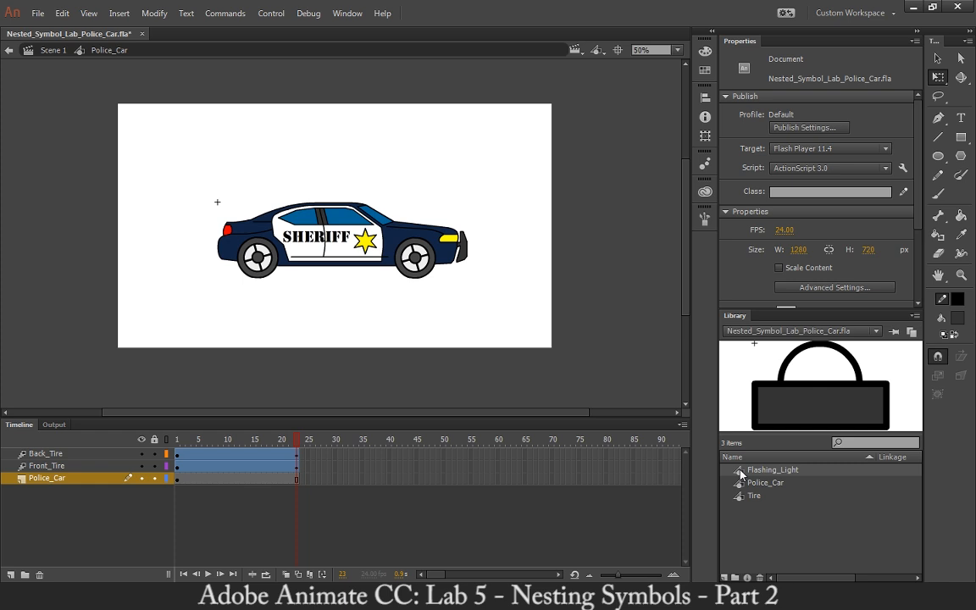
Add a new layer below Police_Car inside the car symbol and name it Flashing_Light.
click(10, 574)
drag(59, 486, 58, 498)
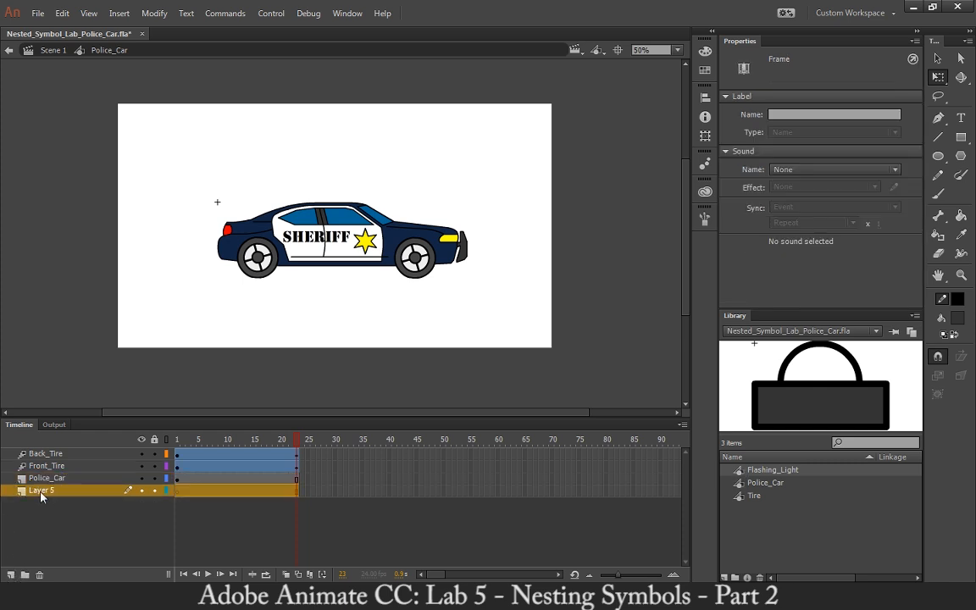
double_click(44, 494)
text(Fl)
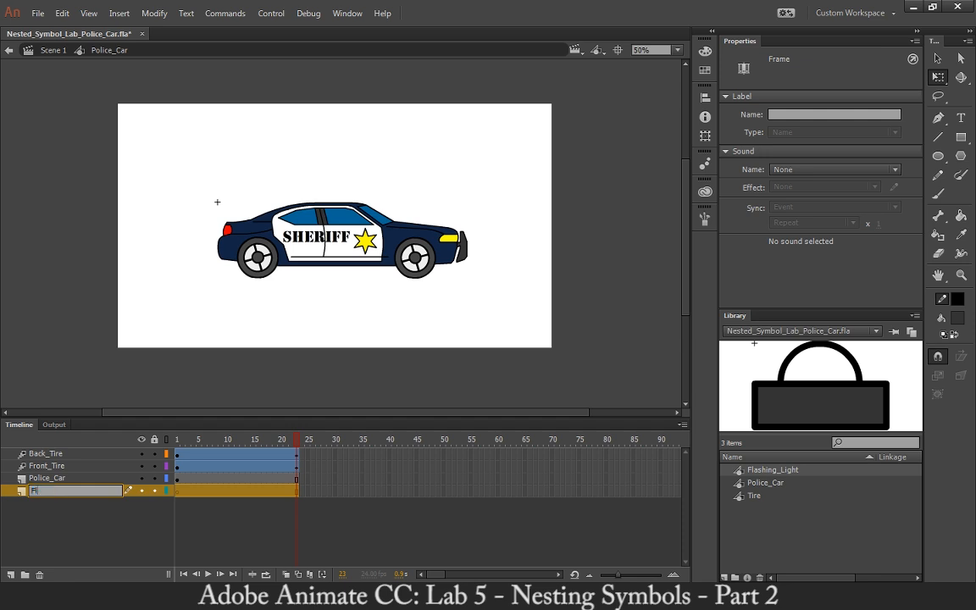
text(ashing_Light)
key(Return)
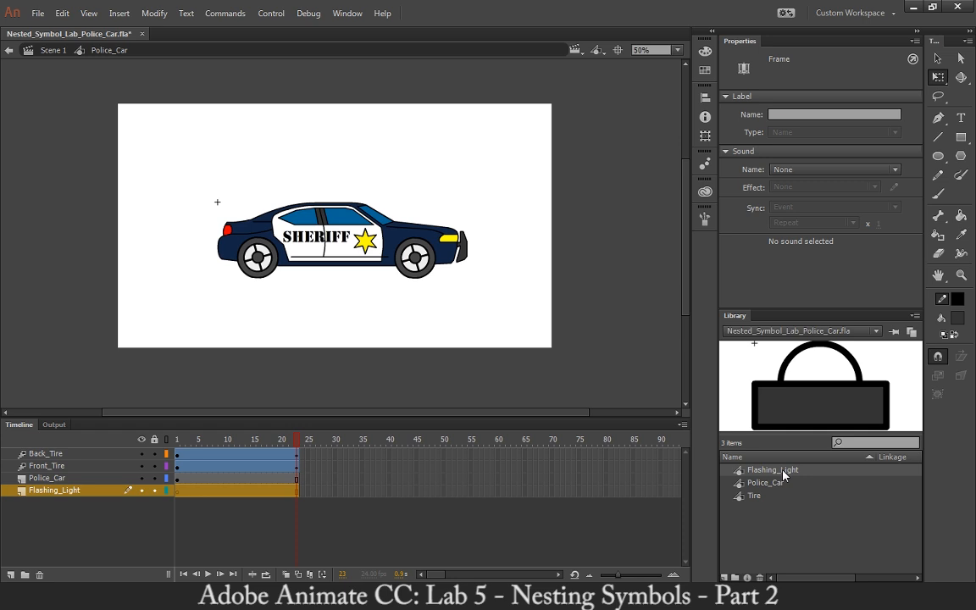
Place an instance of the Flashing_Light symbol on the car's roof with its base tucked behind the roof edge.
drag(783, 476, 333, 198)
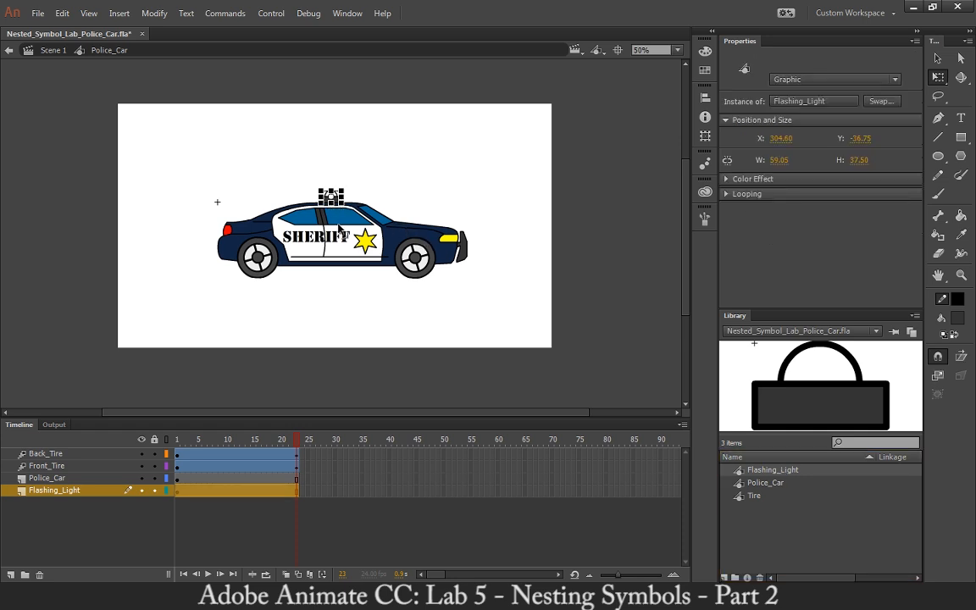
key(ctrl+equal)
key(ctrl+equal)
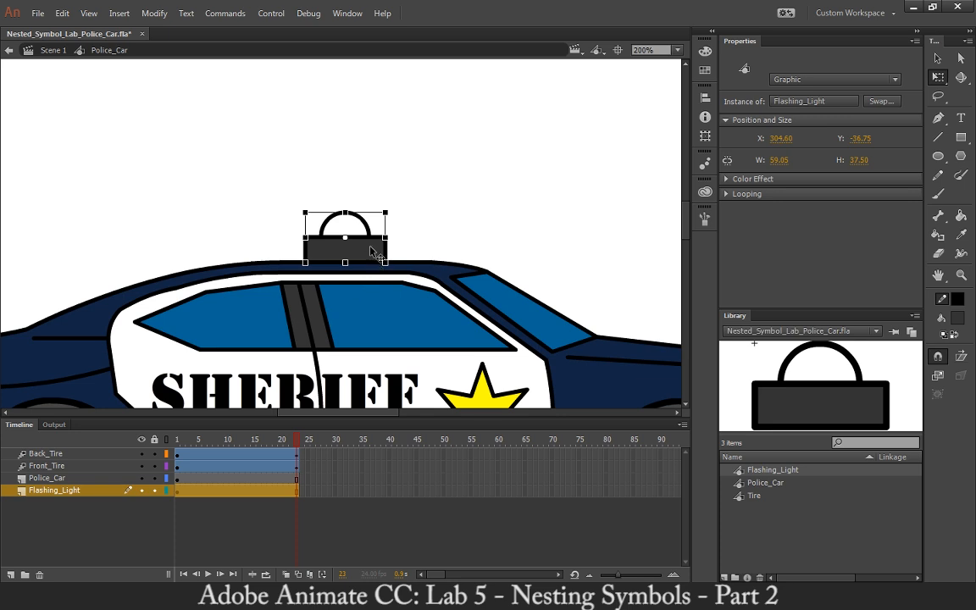
drag(371, 246, 394, 255)
click(421, 149)
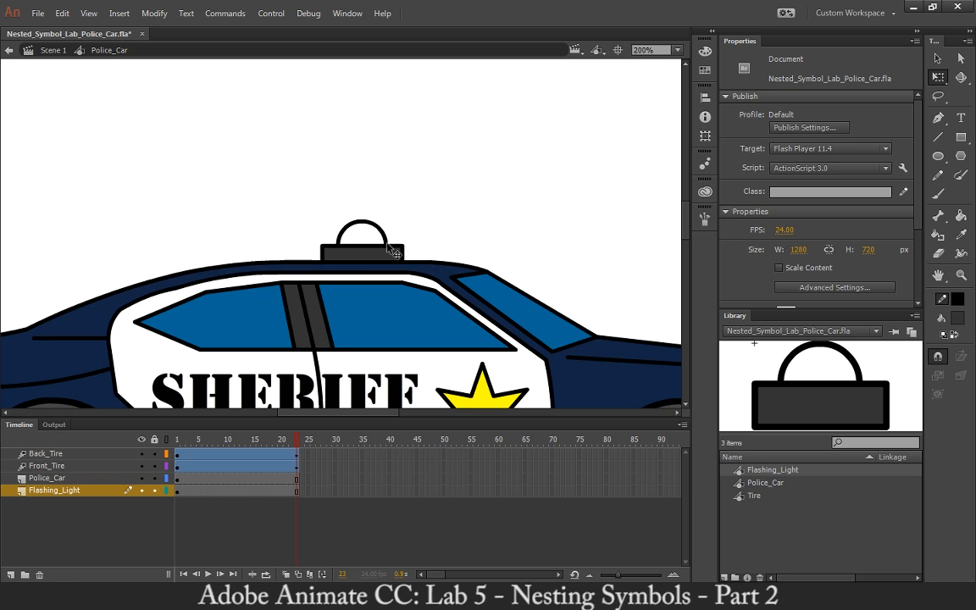
click(334, 262)
click(198, 515)
click(362, 251)
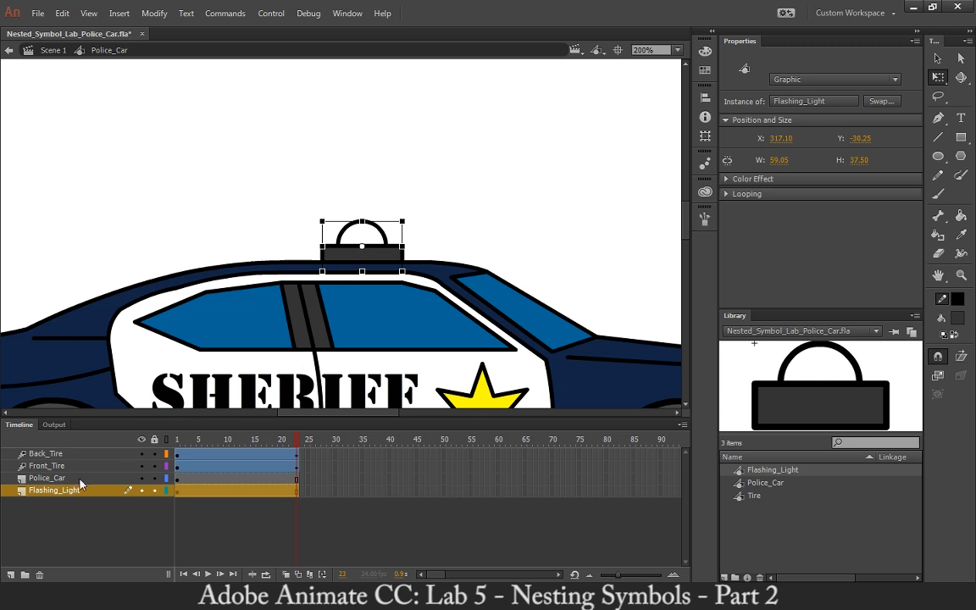
Open the roof light's symbol for editing in place and fill its dome with black on frame 1.
double_click(384, 256)
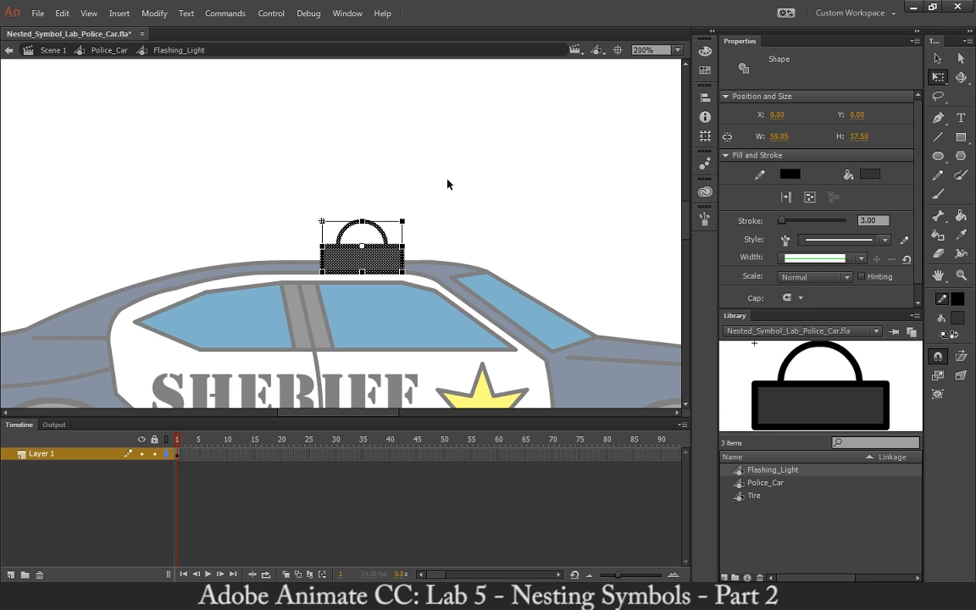
click(401, 165)
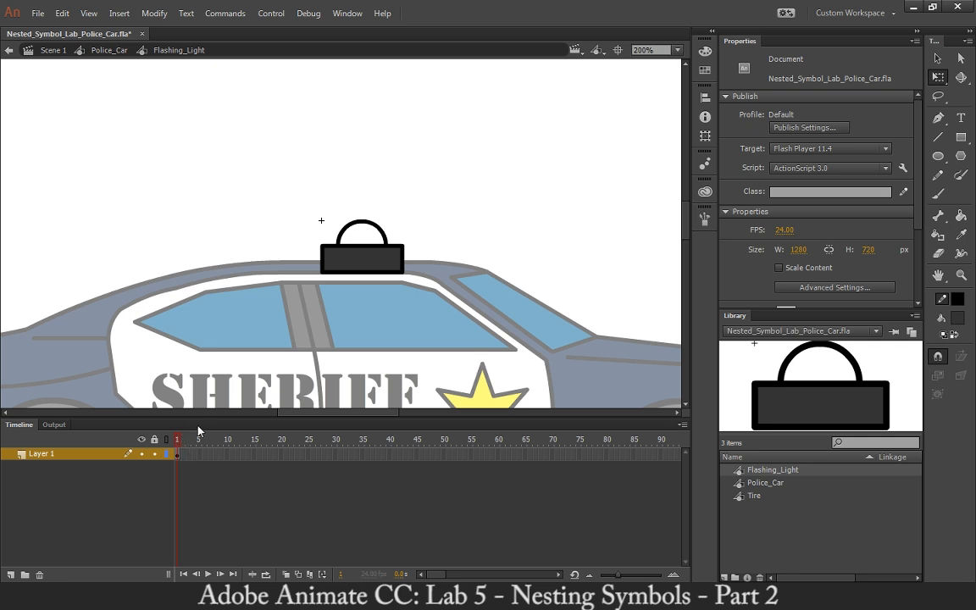
click(961, 215)
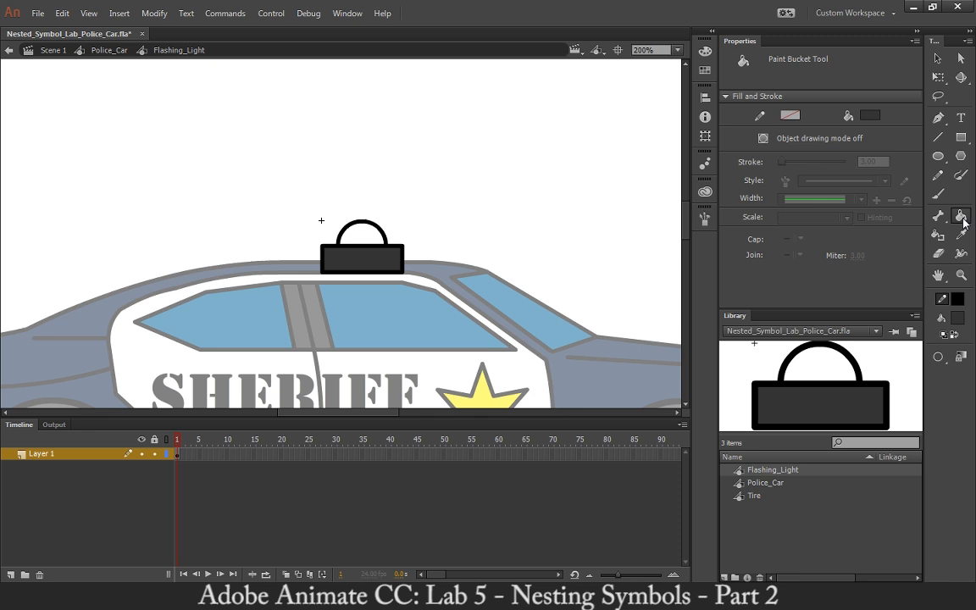
click(960, 318)
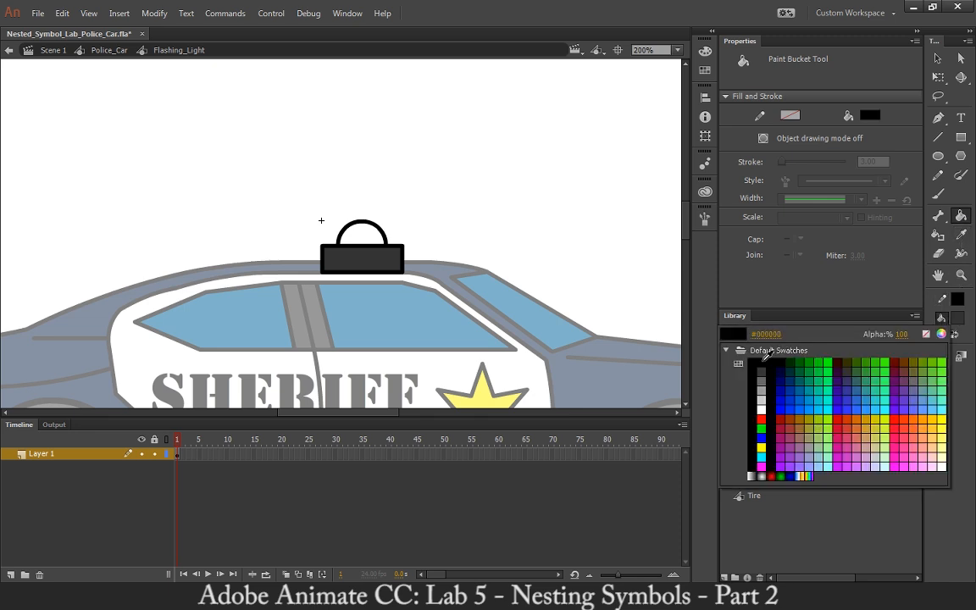
click(764, 366)
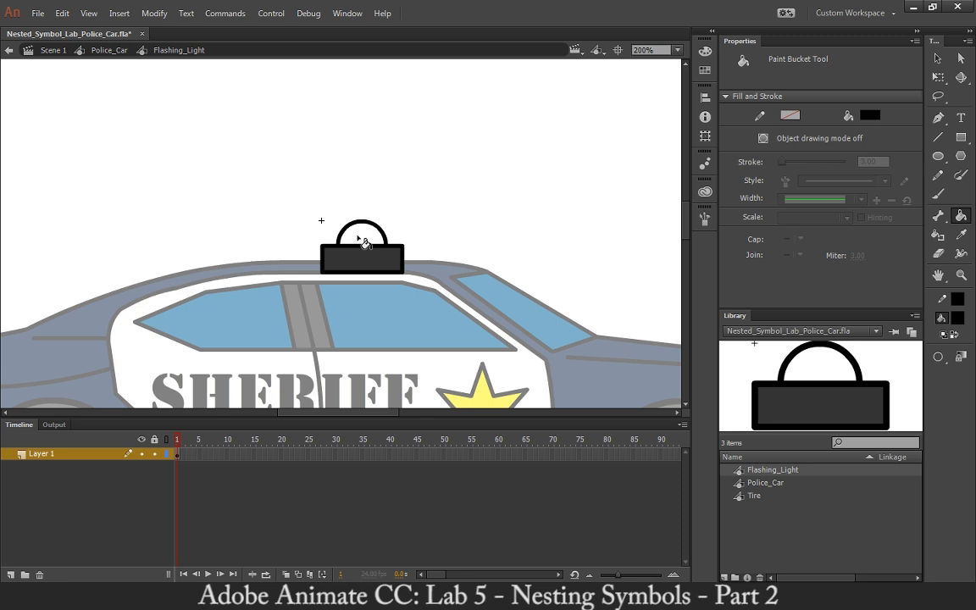
click(362, 237)
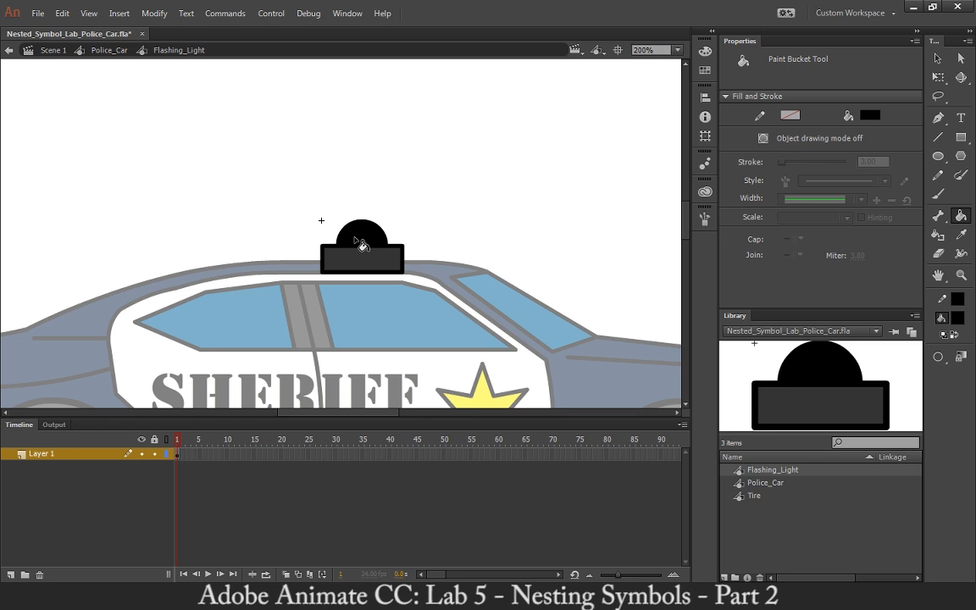
Fill the light's dome on frame 2 with the red radial gradient and add a keyframe at frame 3.
click(185, 441)
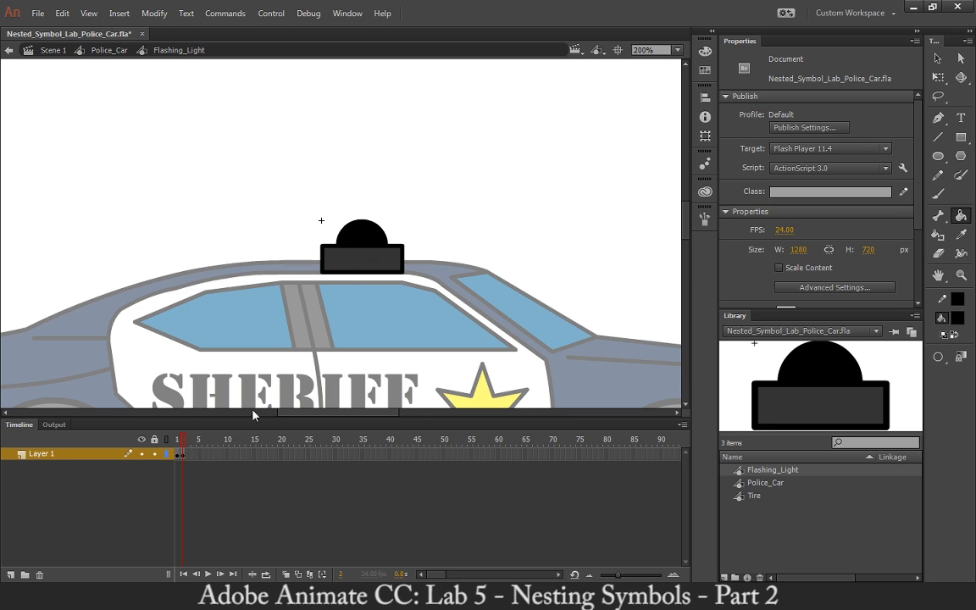
click(181, 441)
click(956, 317)
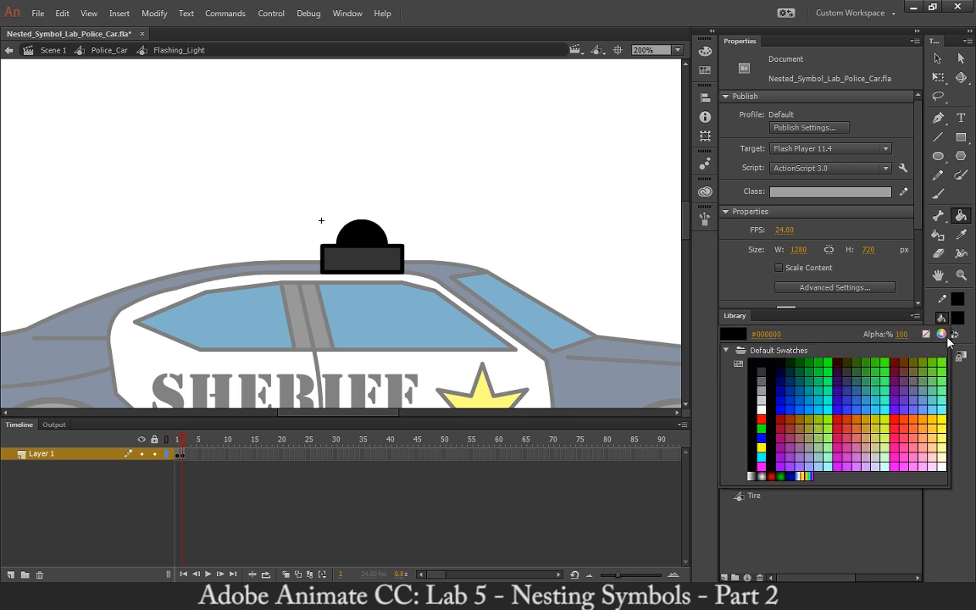
click(771, 476)
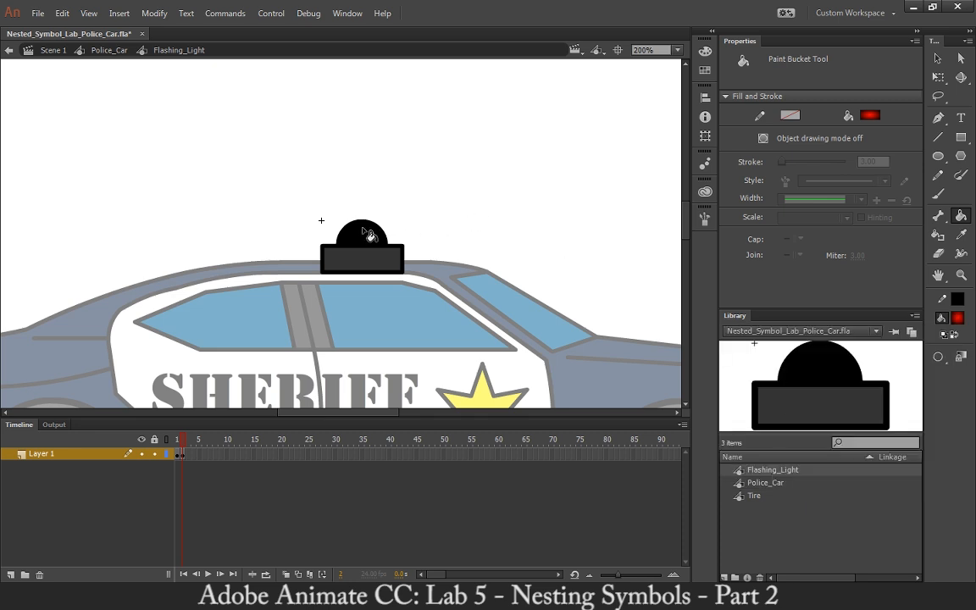
click(369, 238)
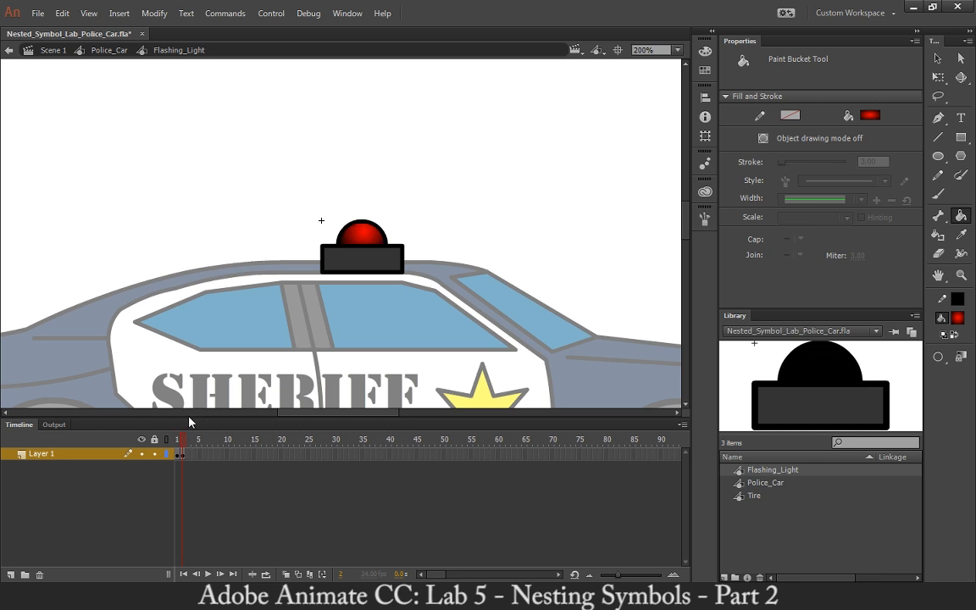
key(ctrl+z)
key(period)
key(F6)
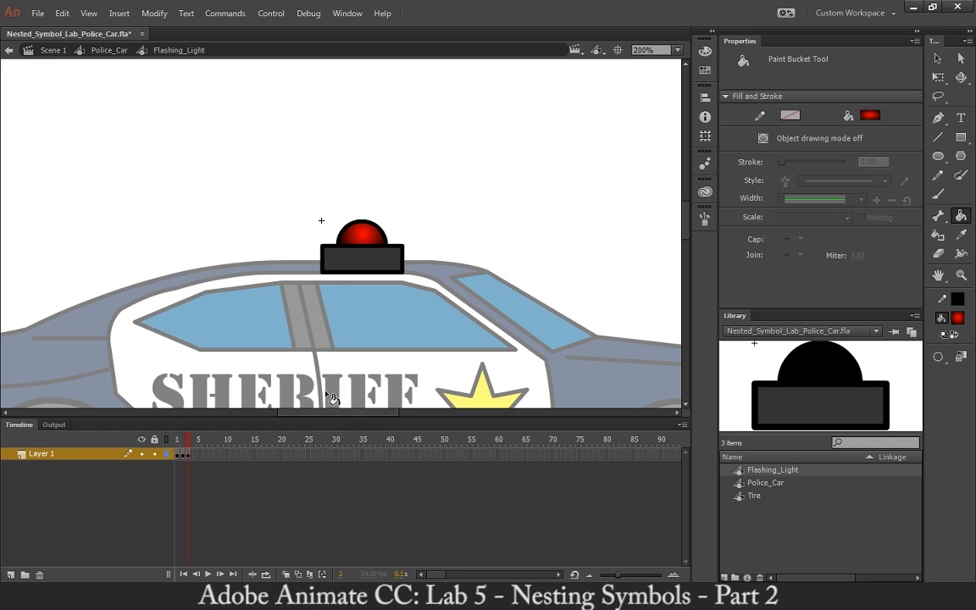
key(comma)
key(comma)
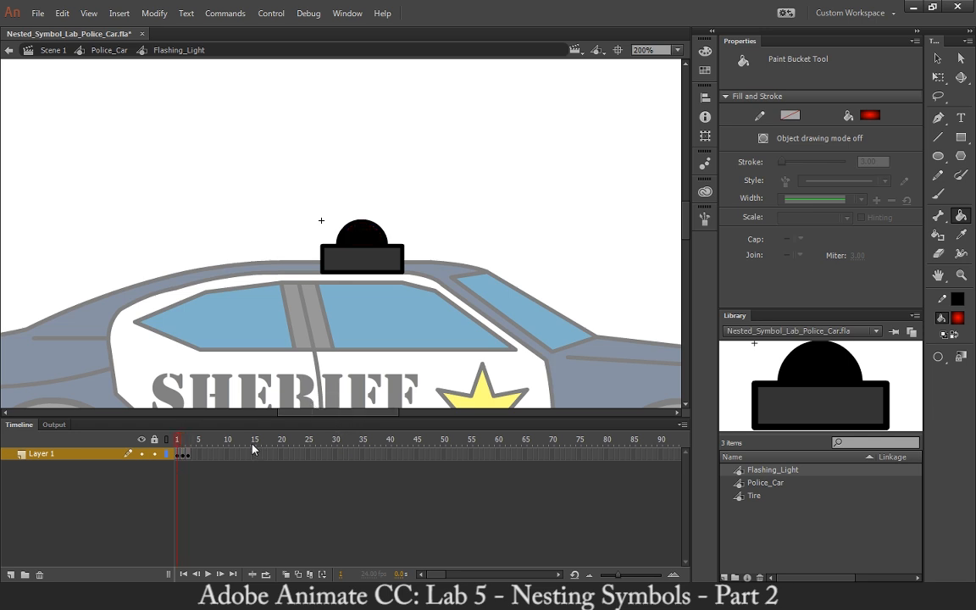
key(period)
click(362, 231)
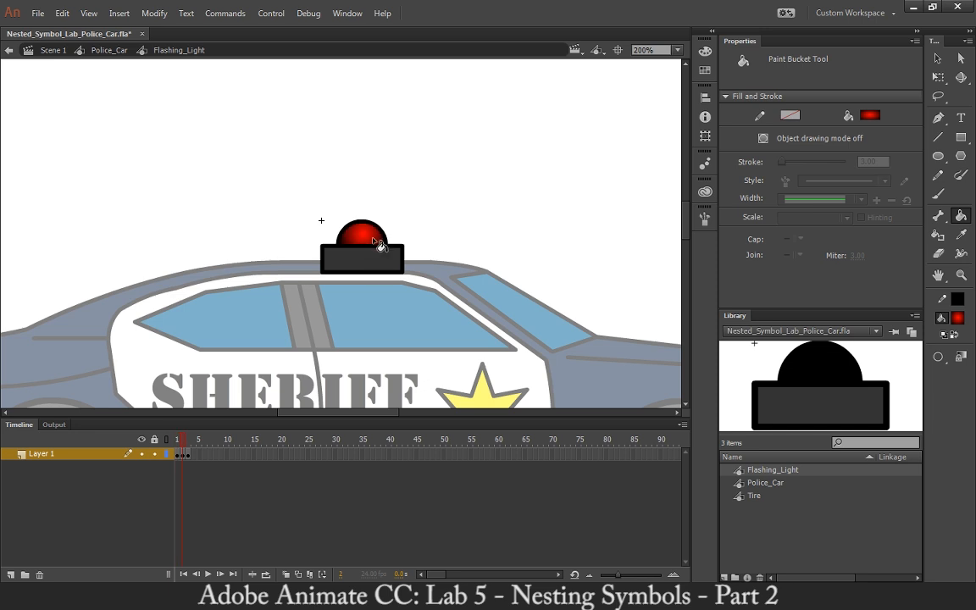
Fill the light's dome on frame 3 with solid red and step through the frames to check the colours.
key(period)
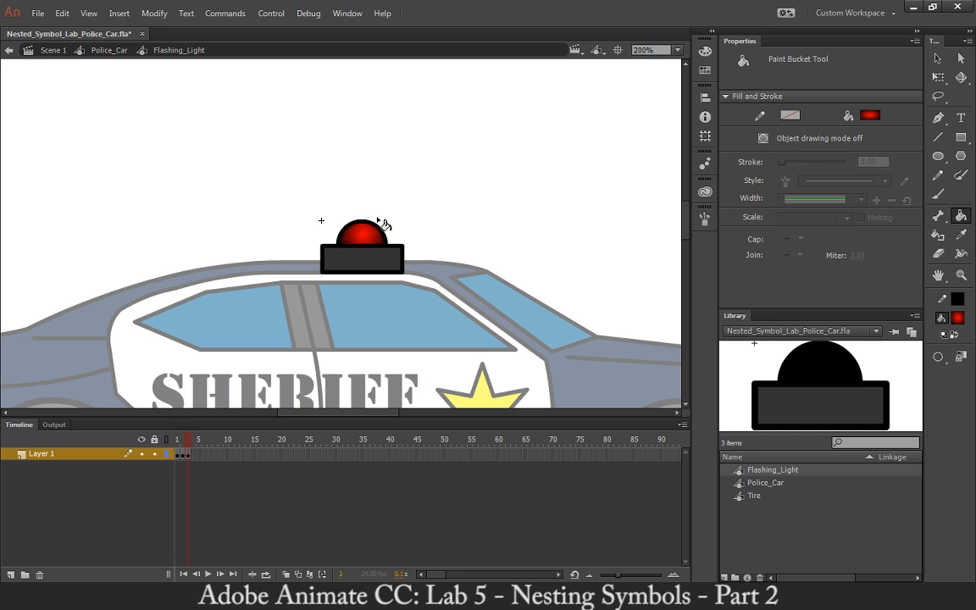
click(958, 318)
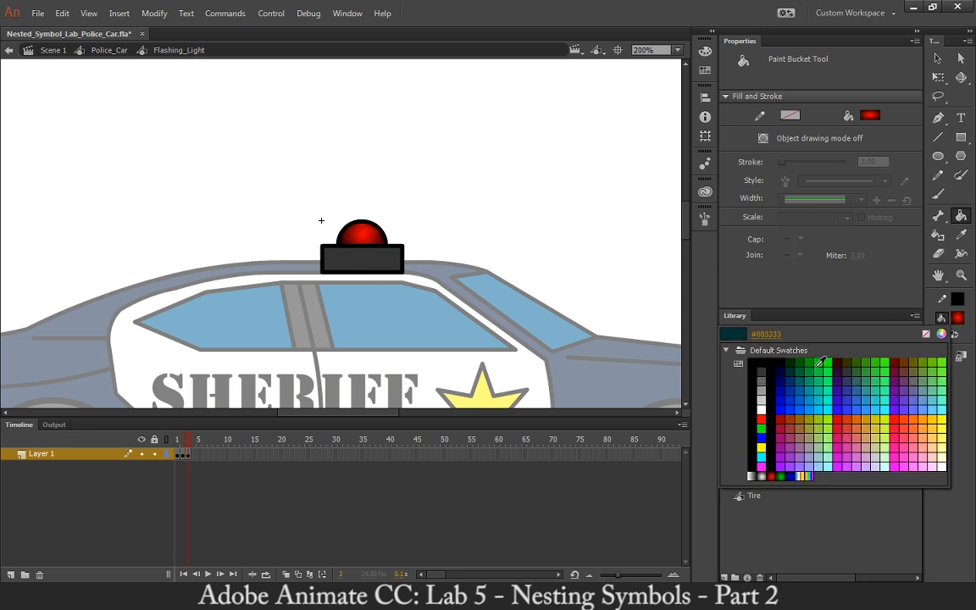
click(761, 419)
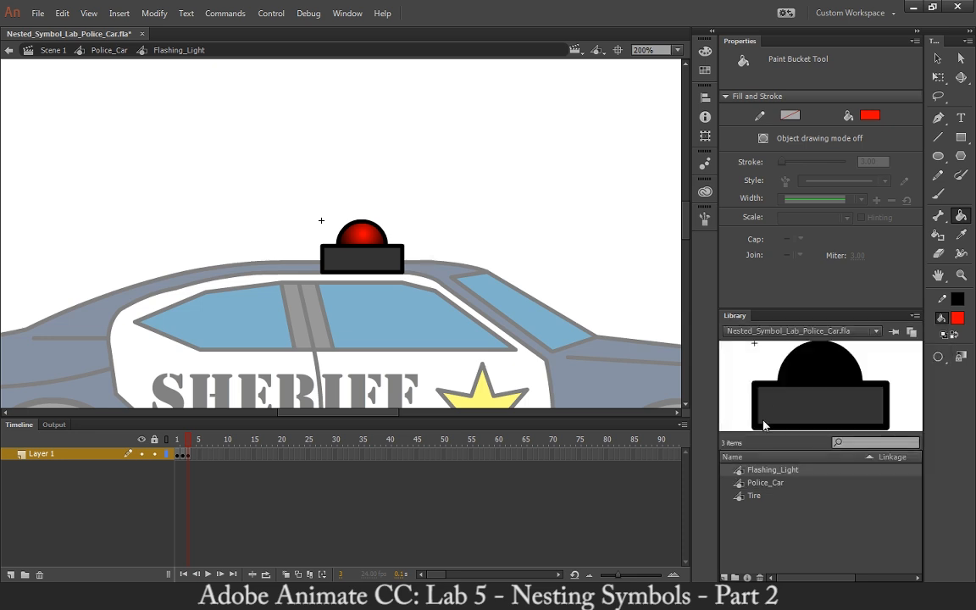
click(367, 241)
key(comma)
key(comma)
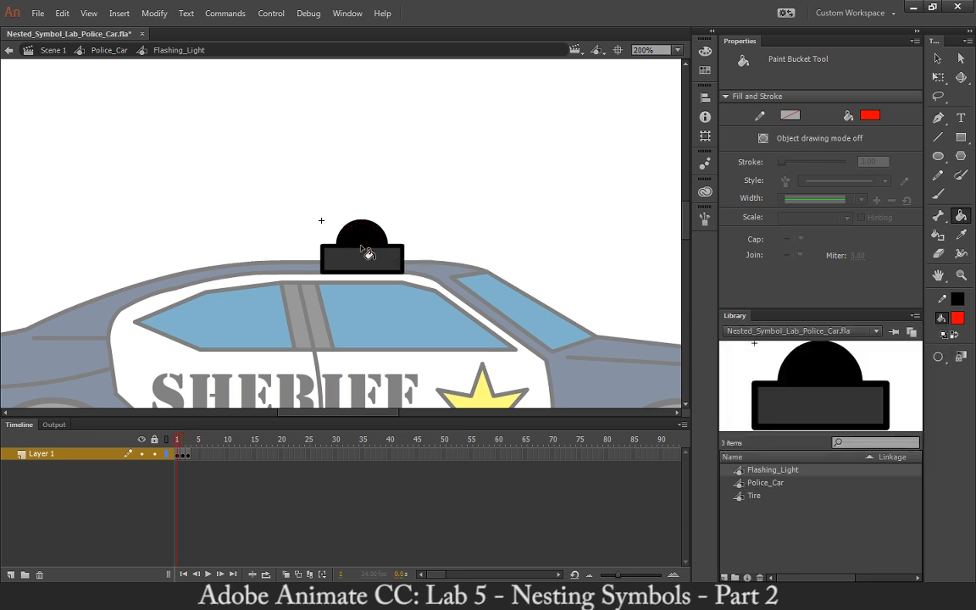
key(period)
key(period)
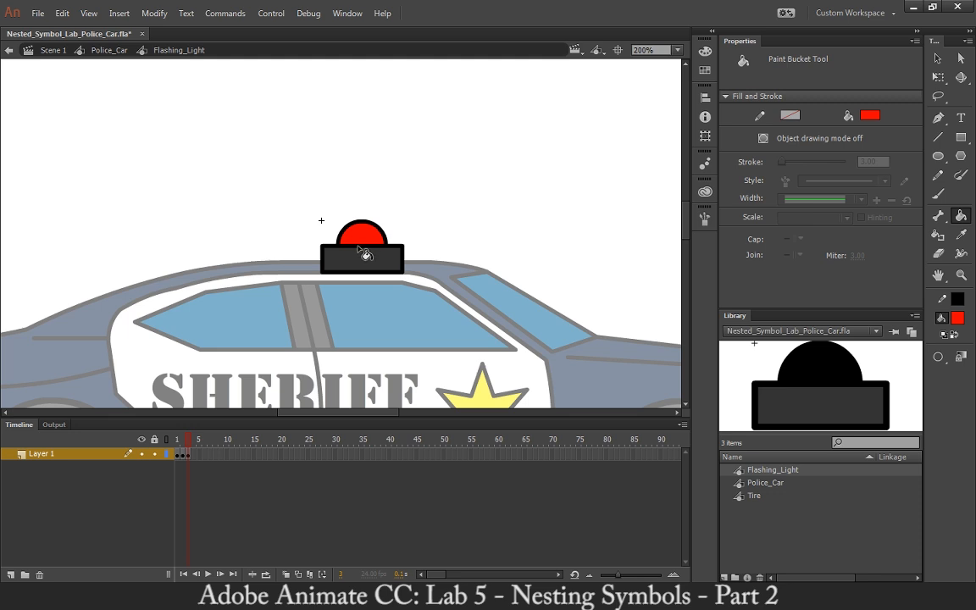
Add a keyframe at frame 4 and fill the light's dome with the red radial gradient.
key(F6)
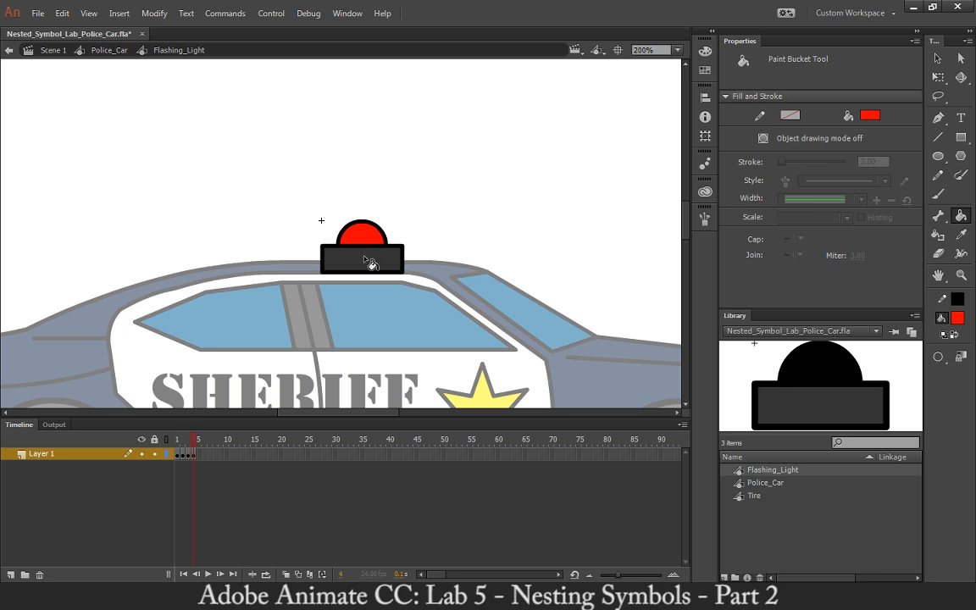
click(957, 319)
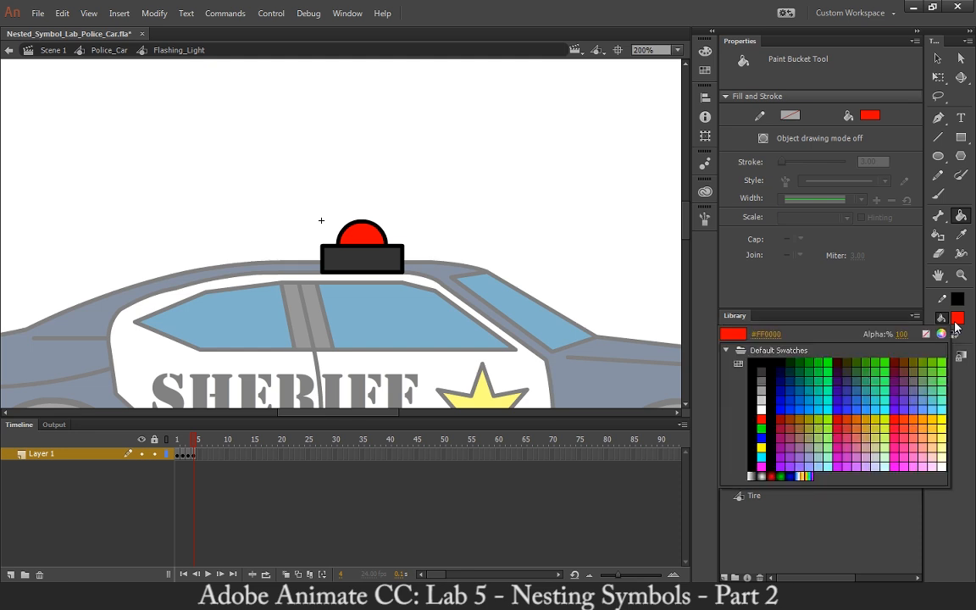
click(777, 471)
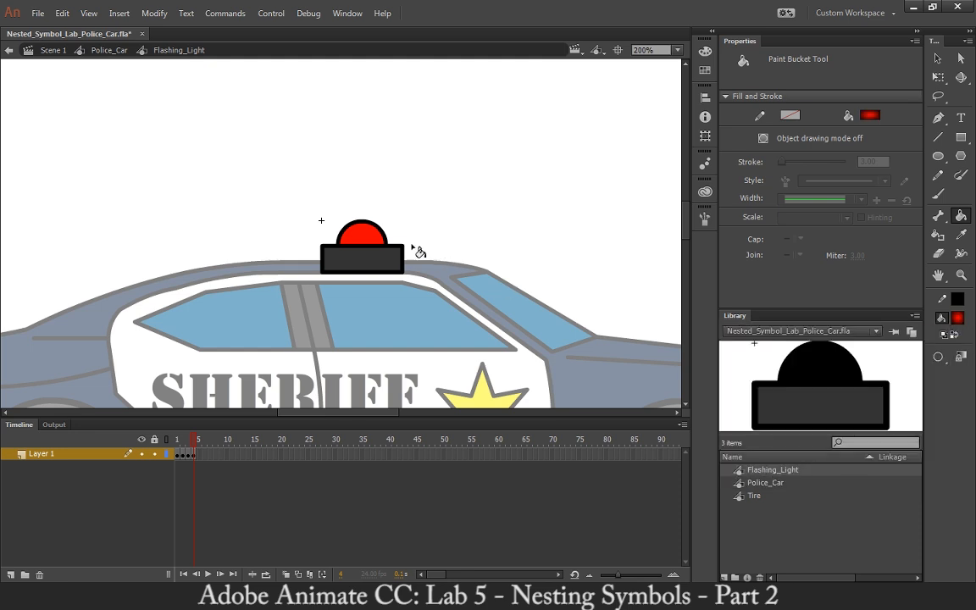
click(368, 237)
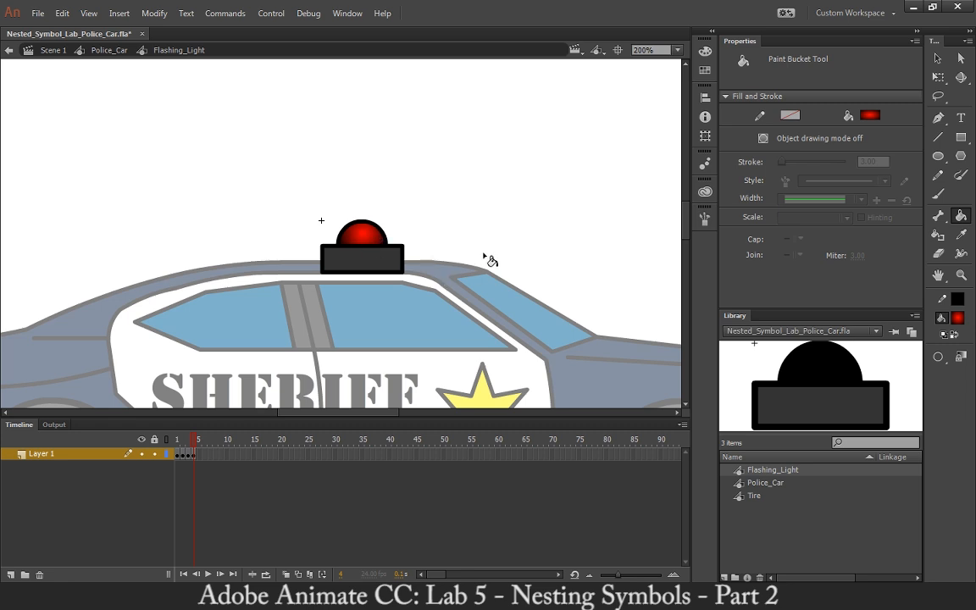
Add a keyframe at frame 5 and fill the light's dome with black.
key(F6)
click(958, 317)
click(651, 313)
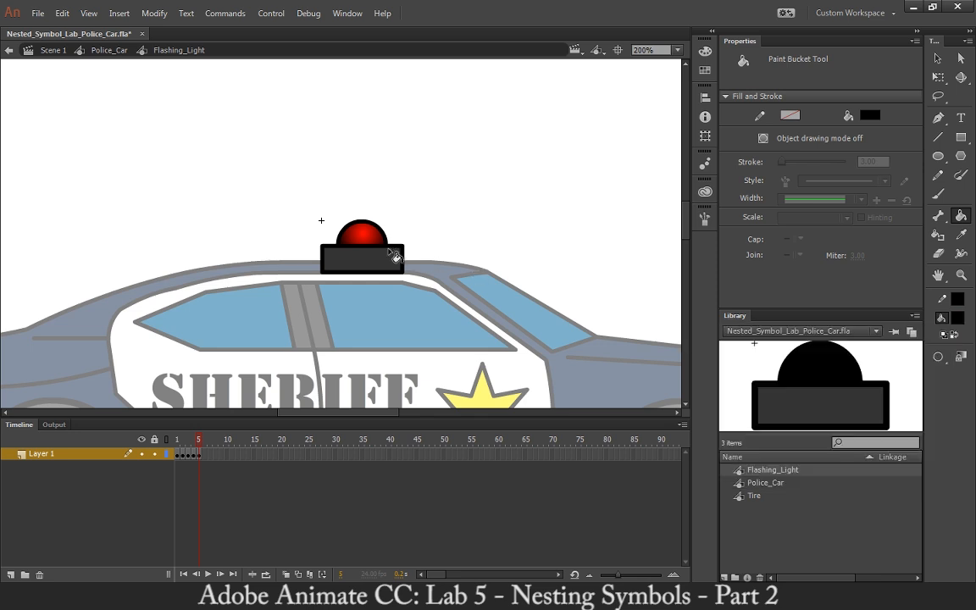
click(367, 240)
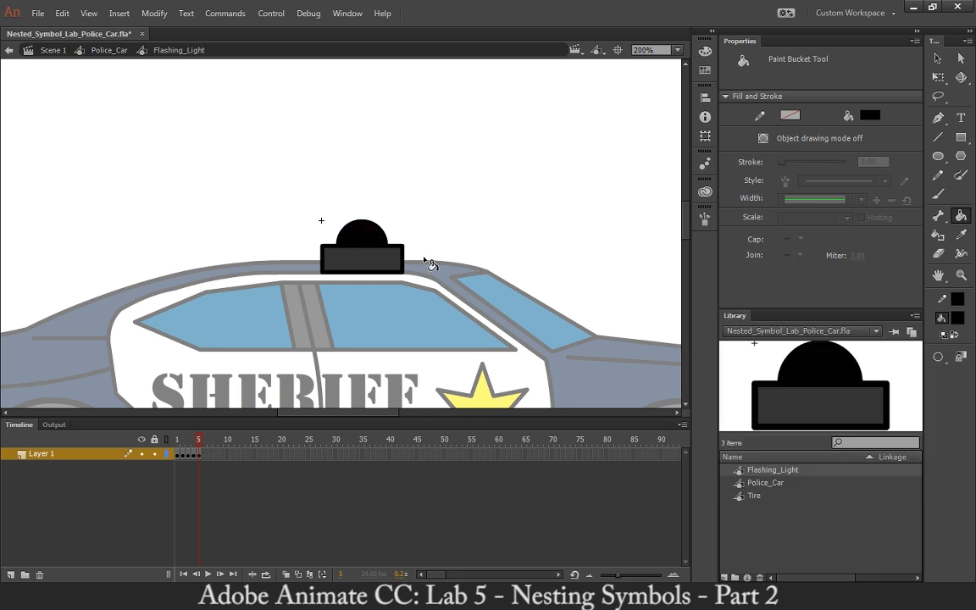
Add a keyframe at frame 6 and fill the light's dome with the blue radial gradient.
key(F6)
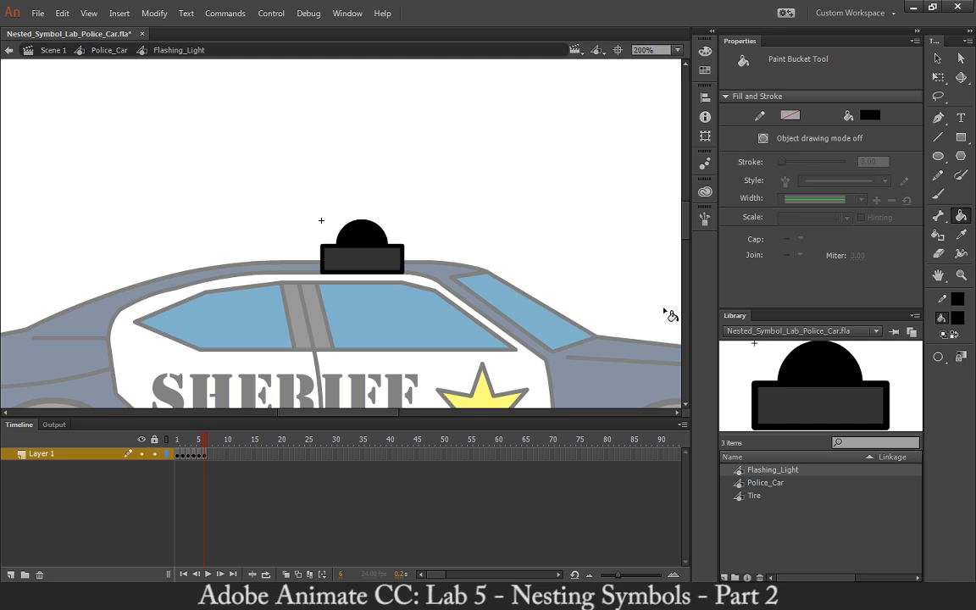
click(957, 320)
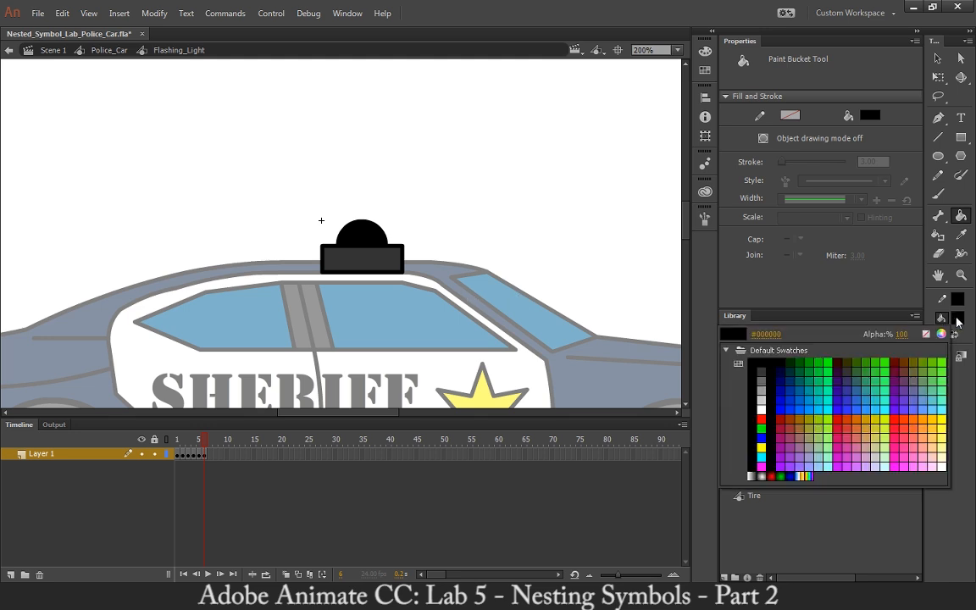
click(795, 474)
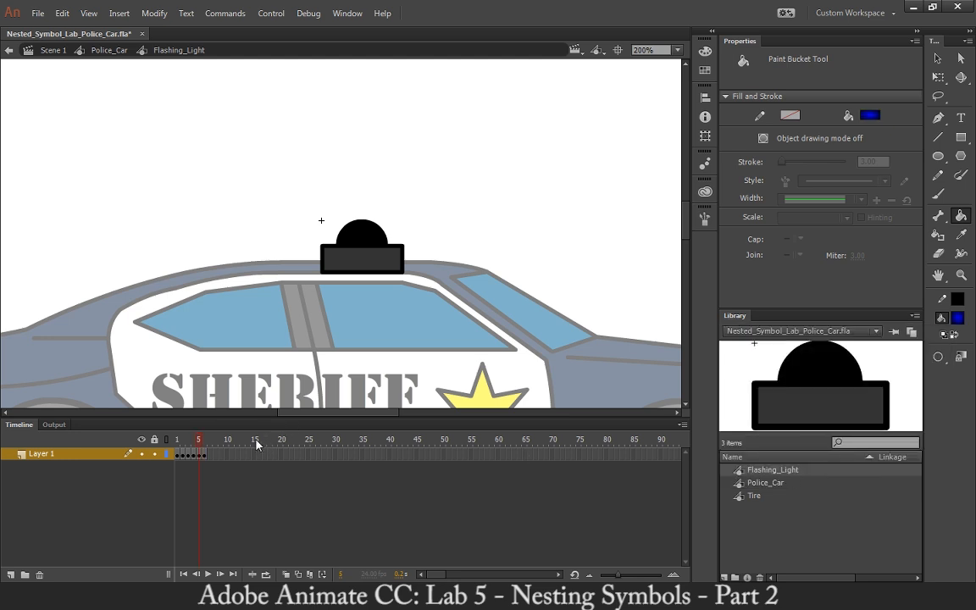
key(comma)
key(comma)
key(comma)
key(comma)
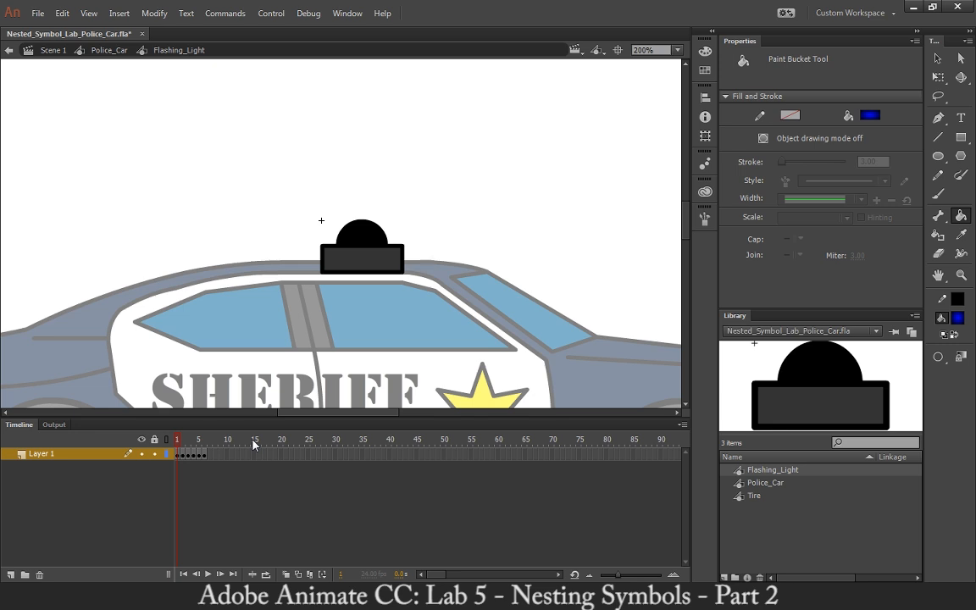
key(period)
key(period)
key(period)
key(period)
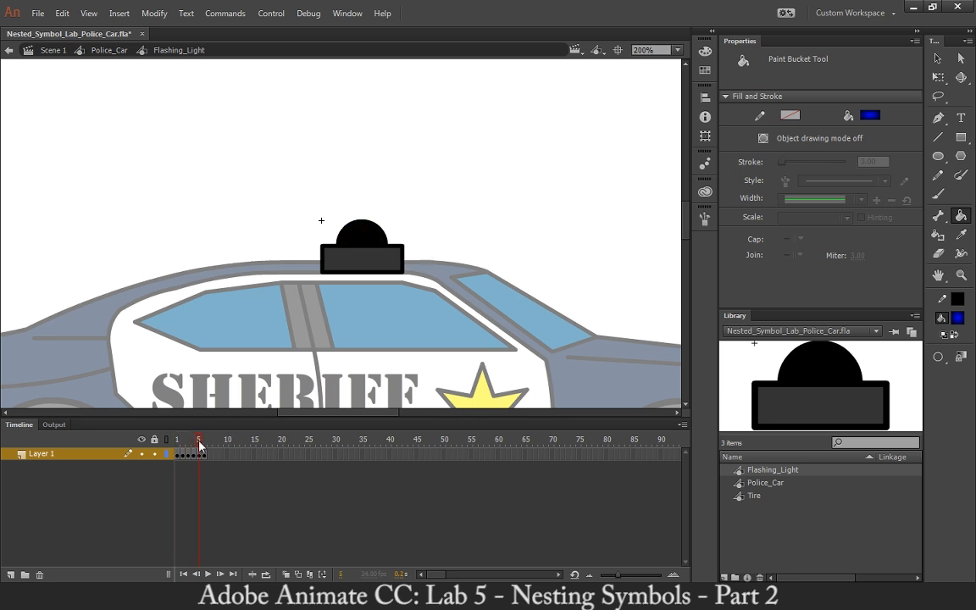
key(F6)
click(369, 237)
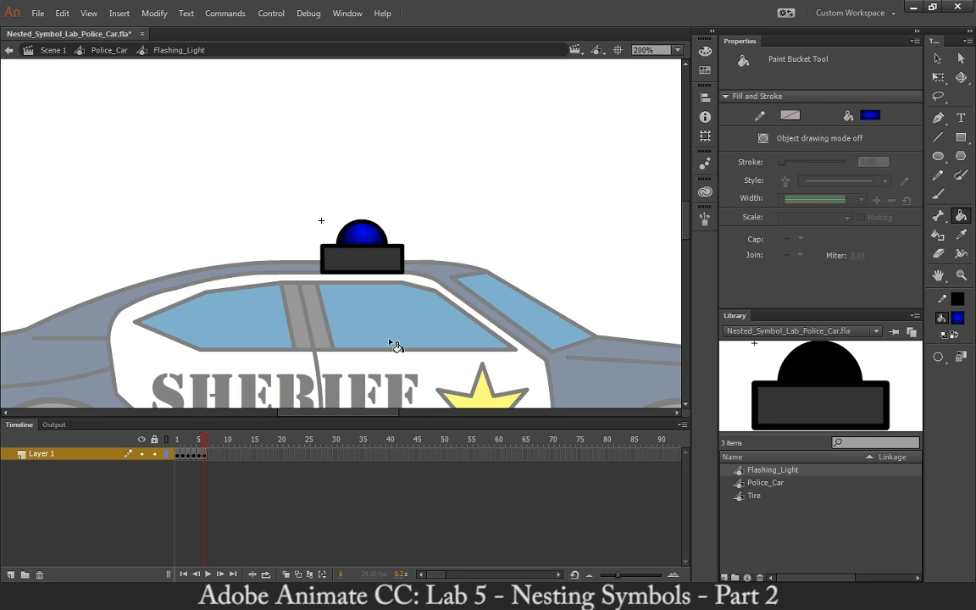
Add a keyframe at frame 7 and fill the light's dome with solid blue.
key(F6)
click(957, 318)
click(762, 437)
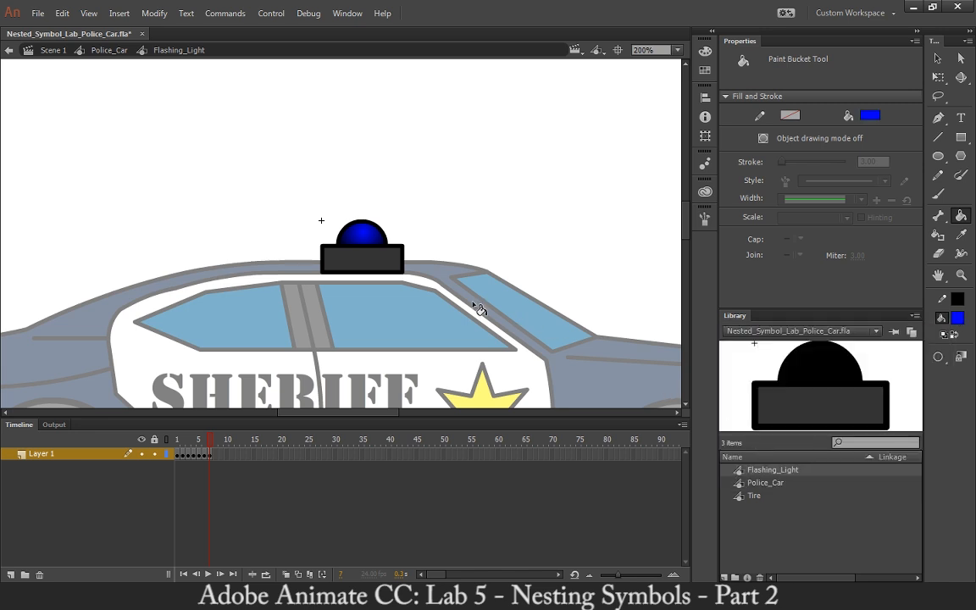
click(372, 242)
Add a keyframe at frame 8, fill the light's dome with the blue radial gradient, and return the playhead to frame 1.
key(F6)
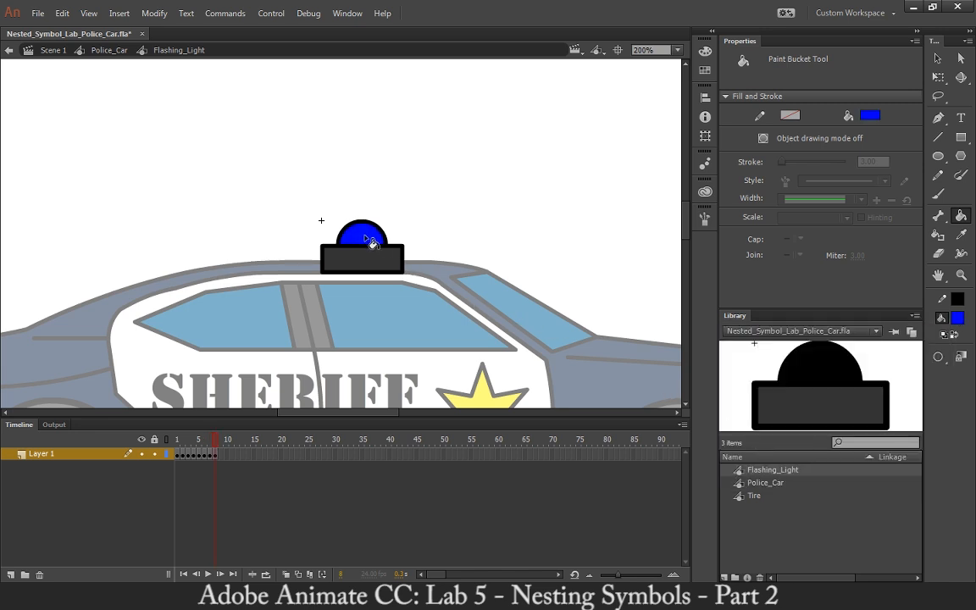
click(957, 318)
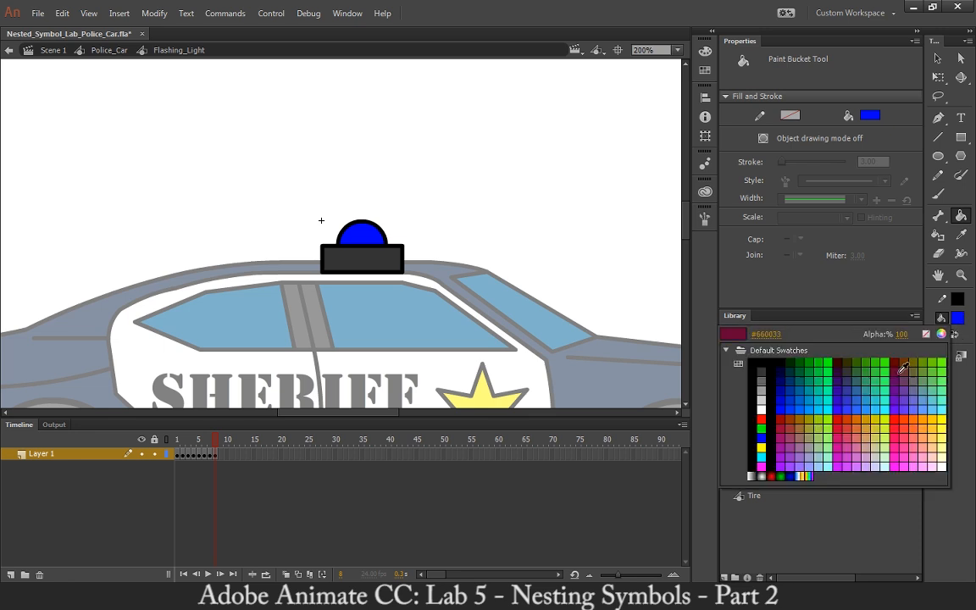
click(798, 471)
click(369, 238)
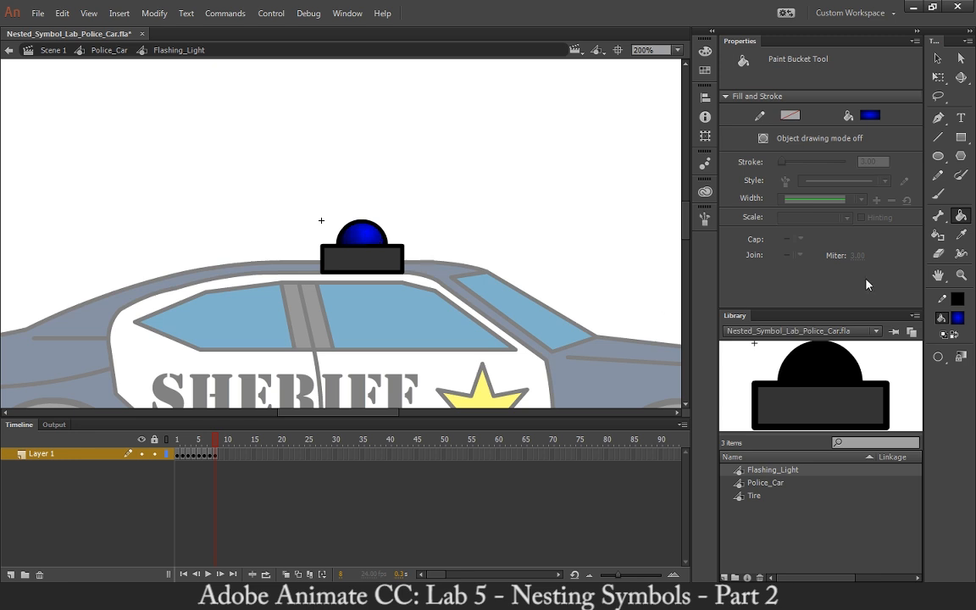
key(F6)
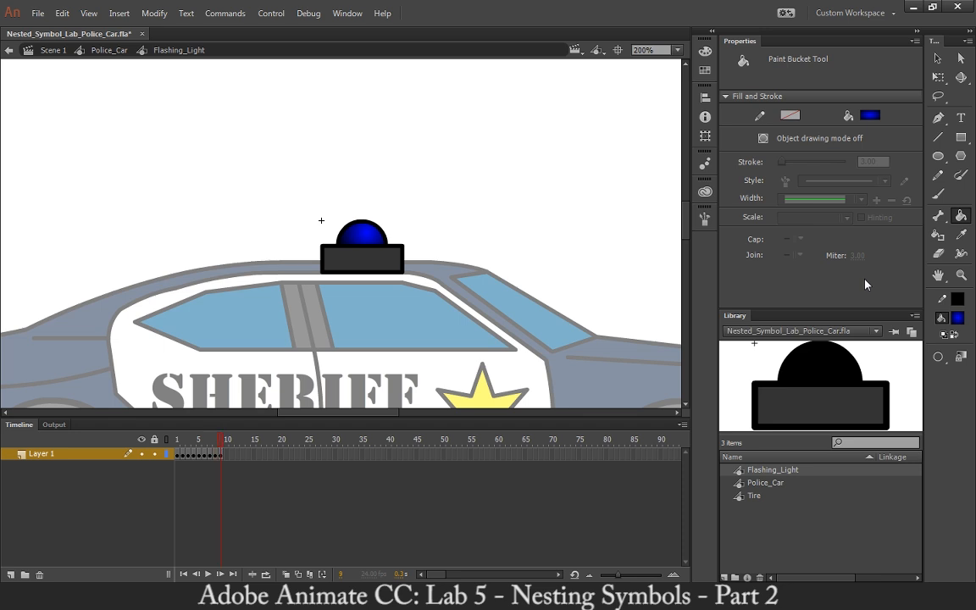
key(ctrl+z)
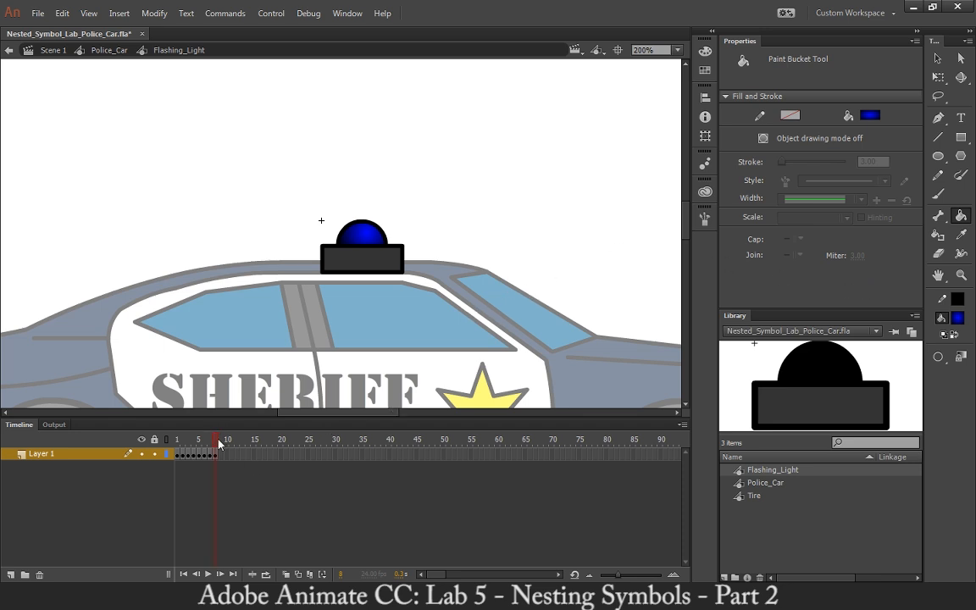
drag(216, 440, 144, 443)
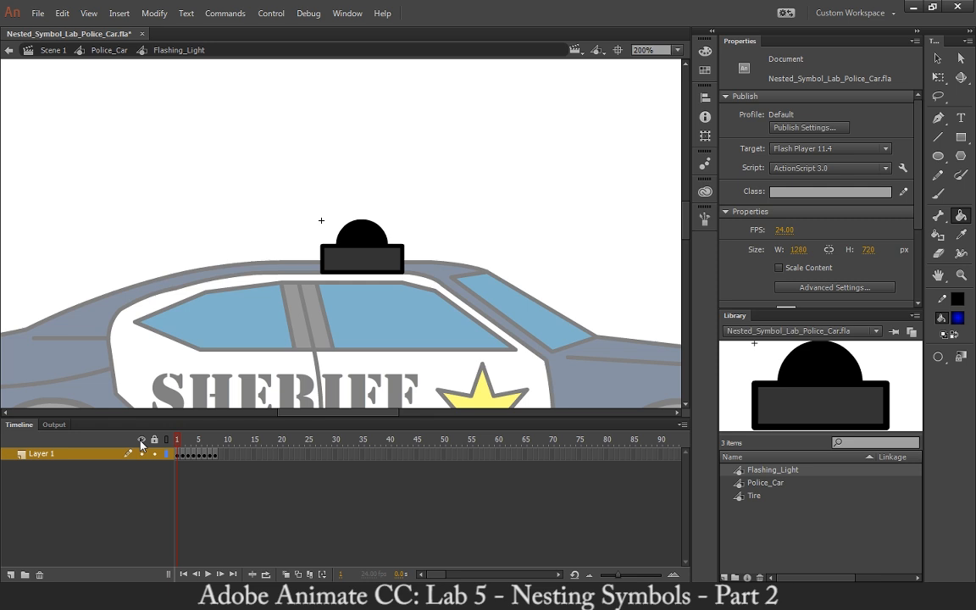
Step through the Flashing_Light frames one at a time up to frame 8 to check each dome fill.
key(period)
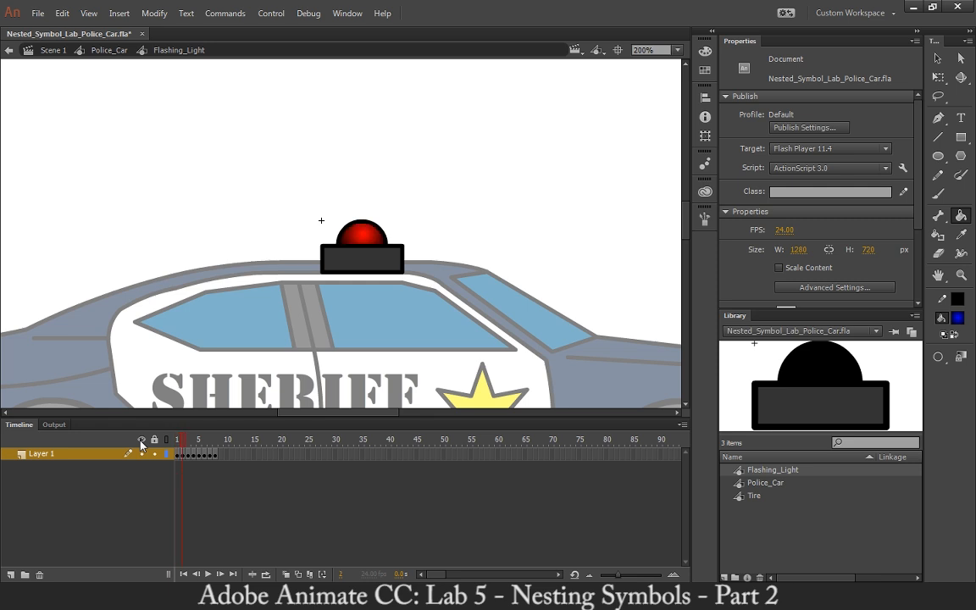
key(period)
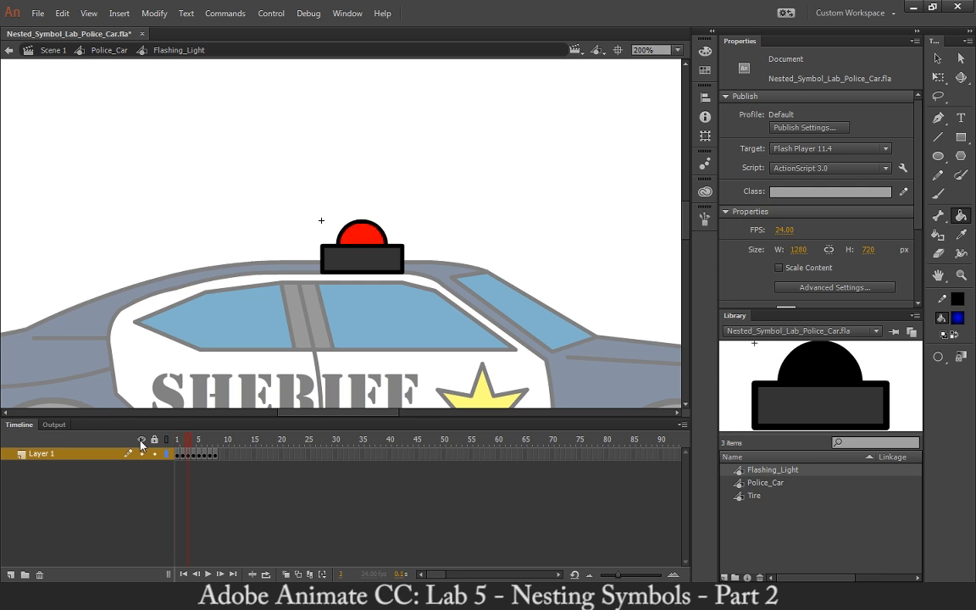
key(period)
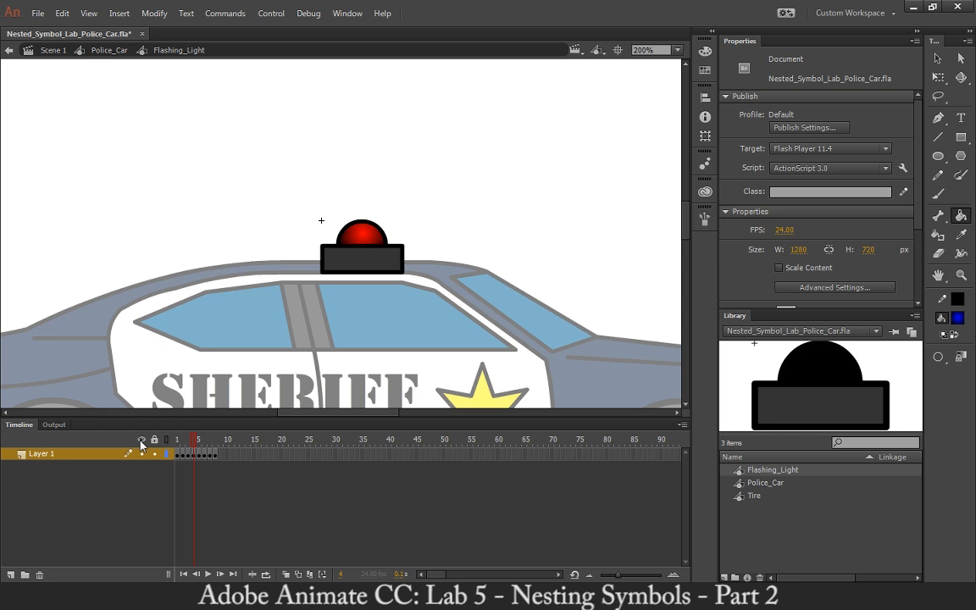
key(period)
key(period)
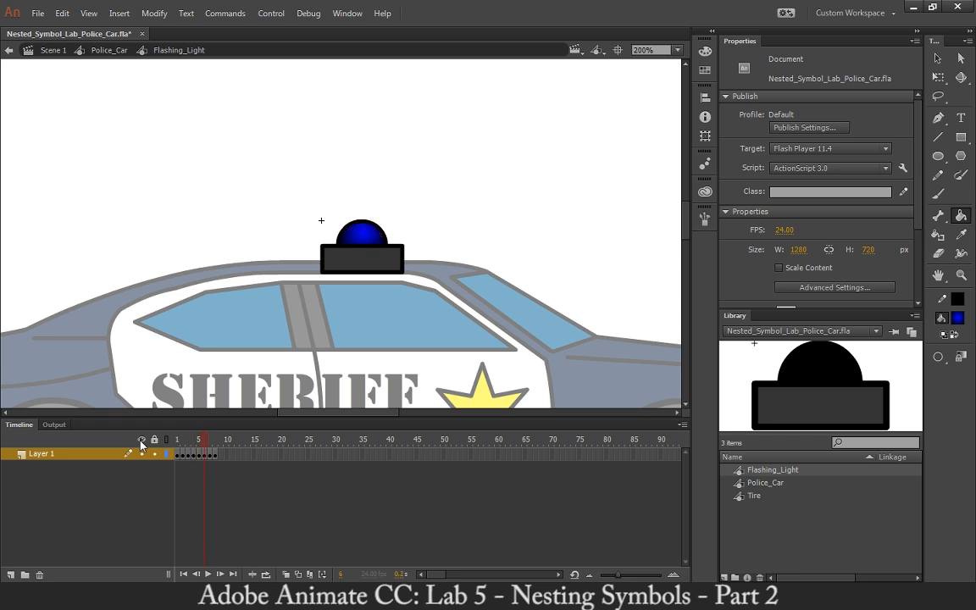
key(period)
key(period)
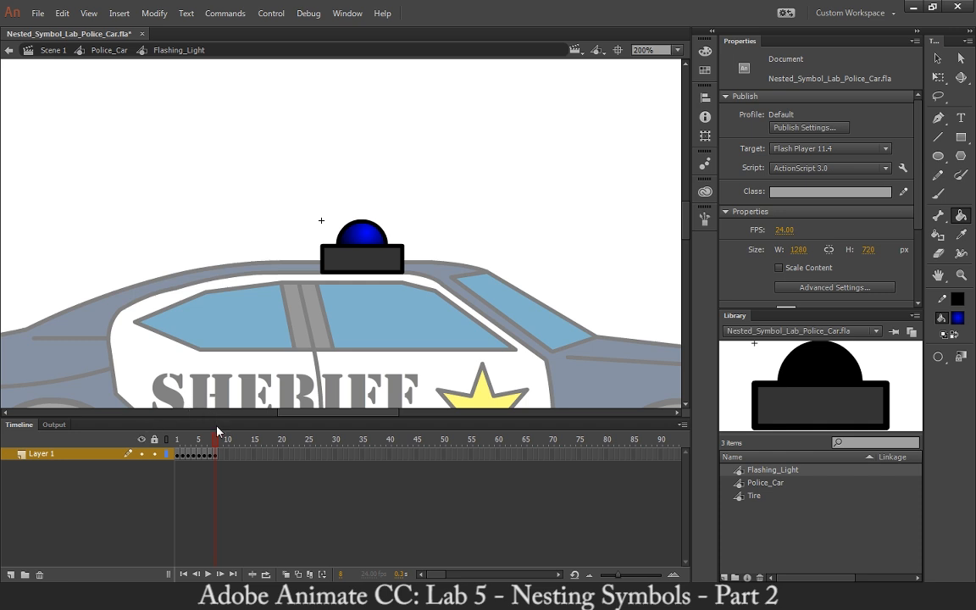
Play the Flashing_Light animation from frame 1 and scrub through its eight frames to check the colour sequence.
drag(217, 445, 129, 446)
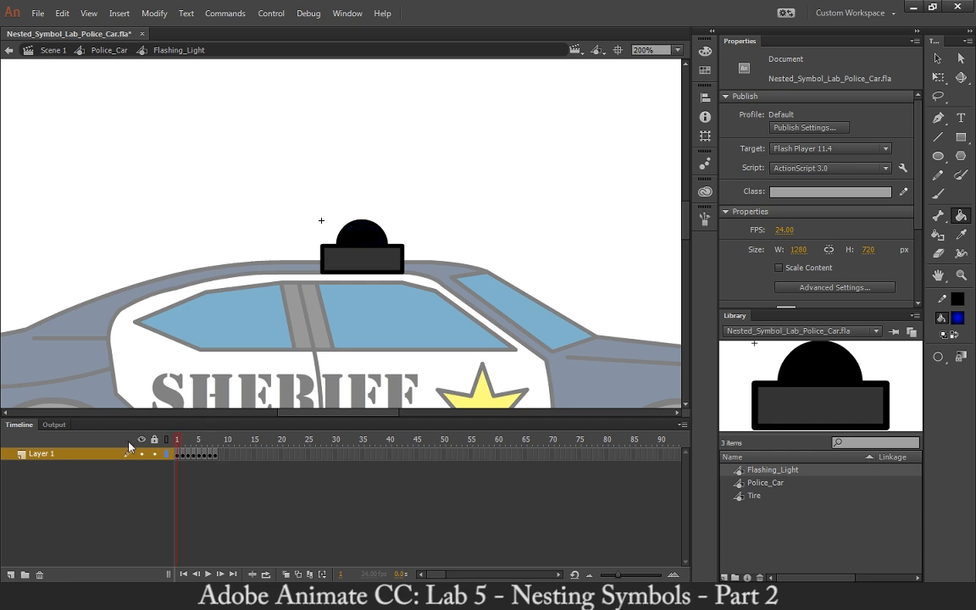
key(Return)
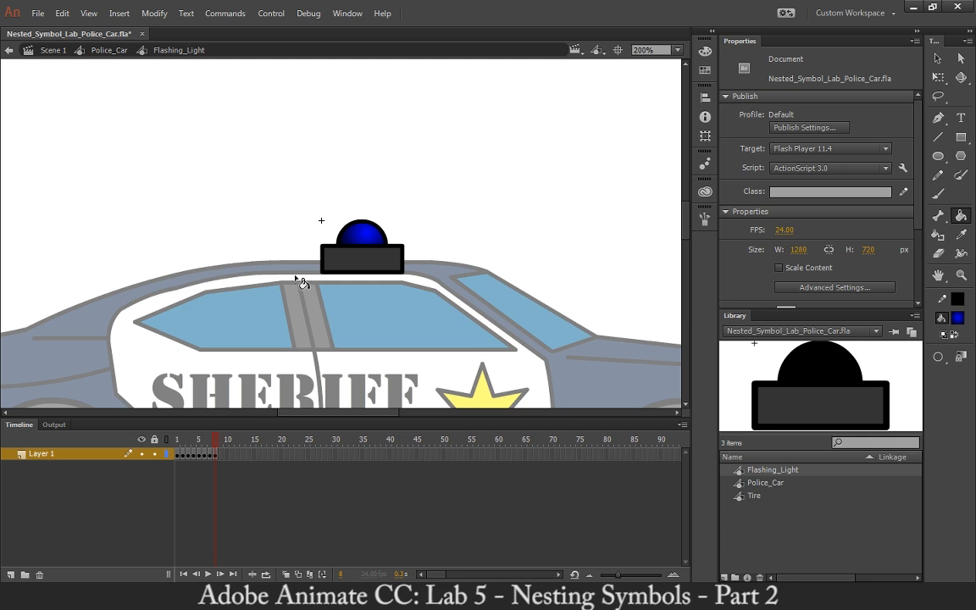
click(179, 439)
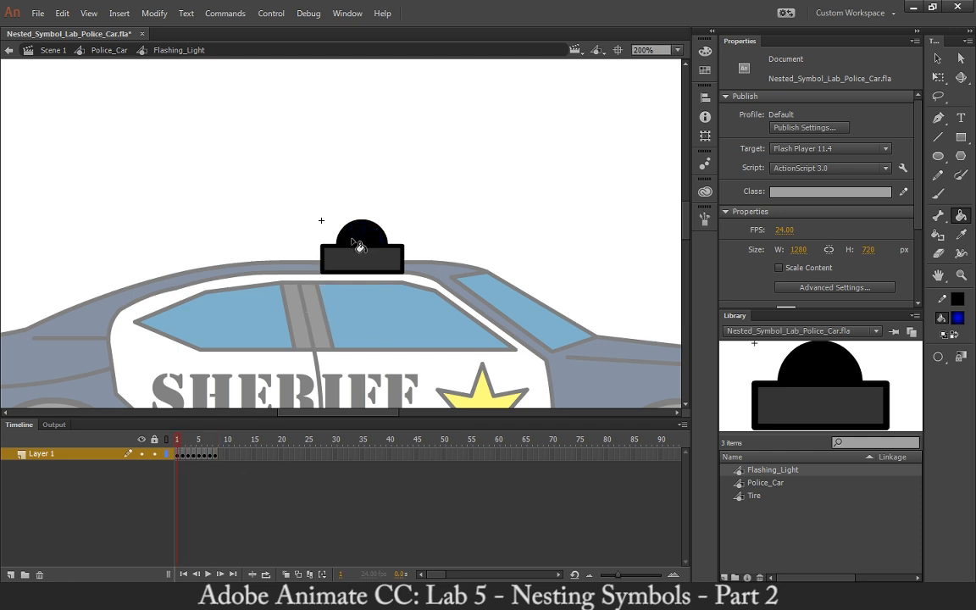
click(183, 441)
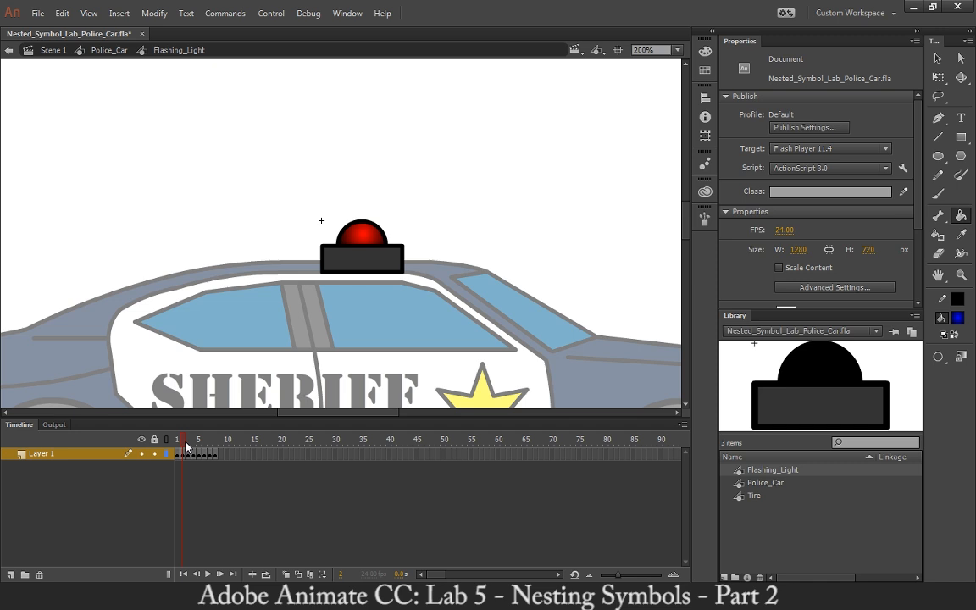
drag(186, 447, 215, 443)
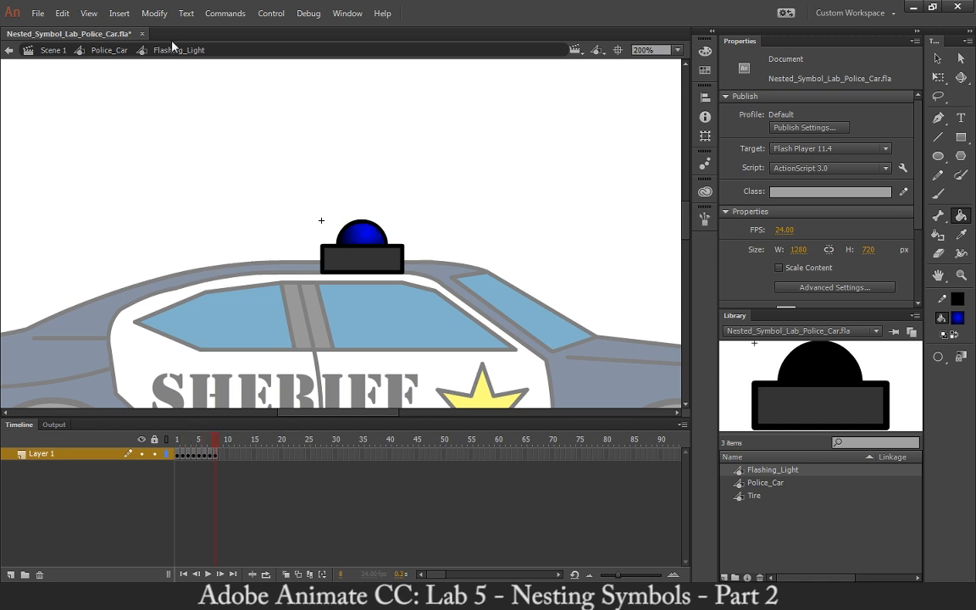
Return to the Police_Car symbol, play its timeline, and scrub its last frames to check the flashing light.
click(122, 50)
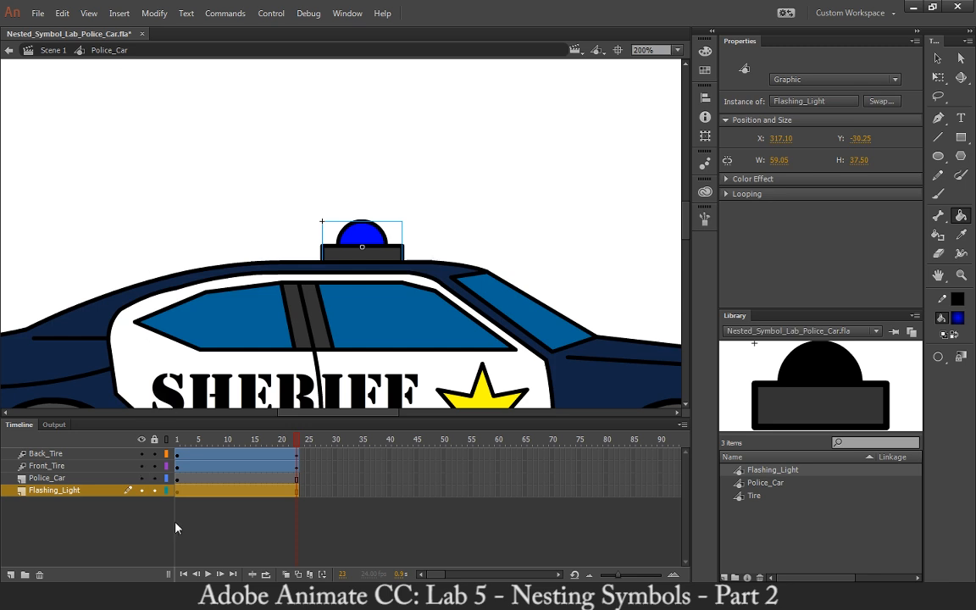
click(207, 575)
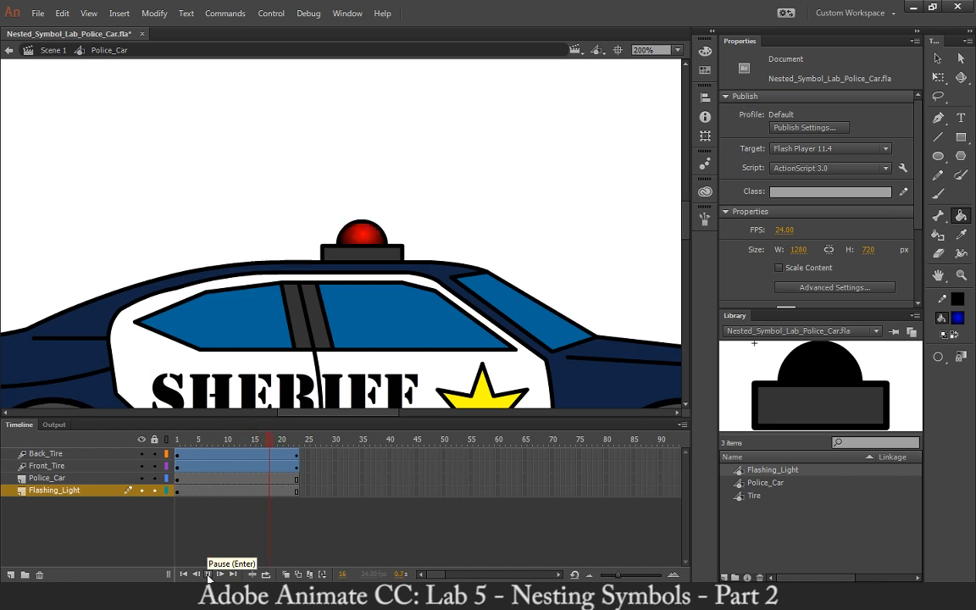
click(207, 576)
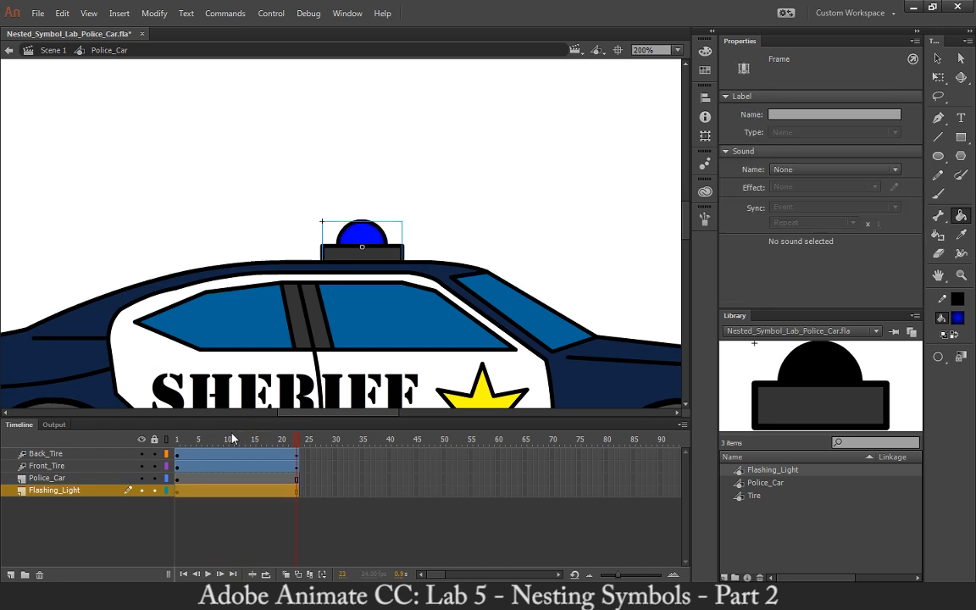
click(278, 441)
drag(279, 443, 298, 452)
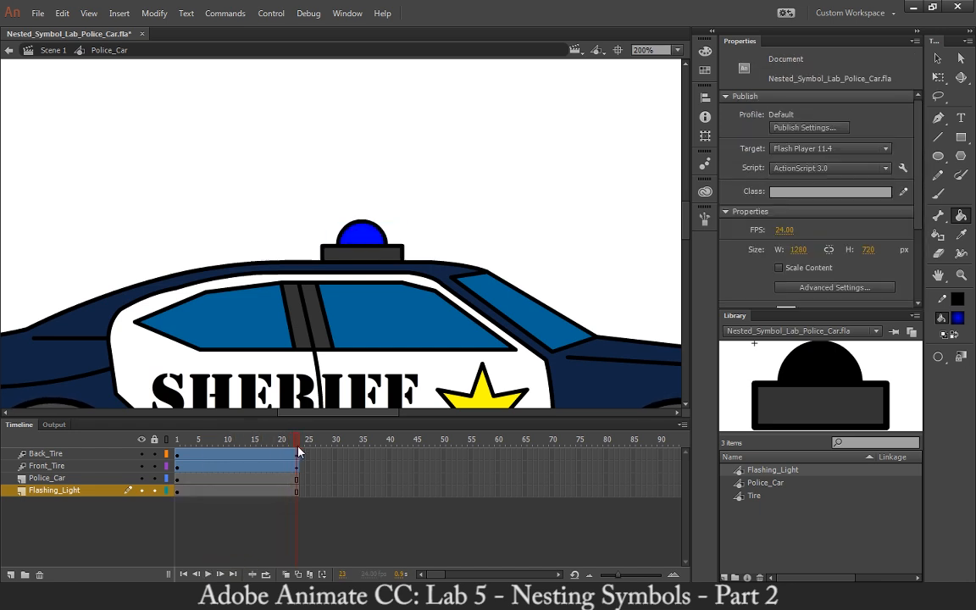
Try to move frame 23 of all four layers to frame 24, and undo the move.
click(942, 58)
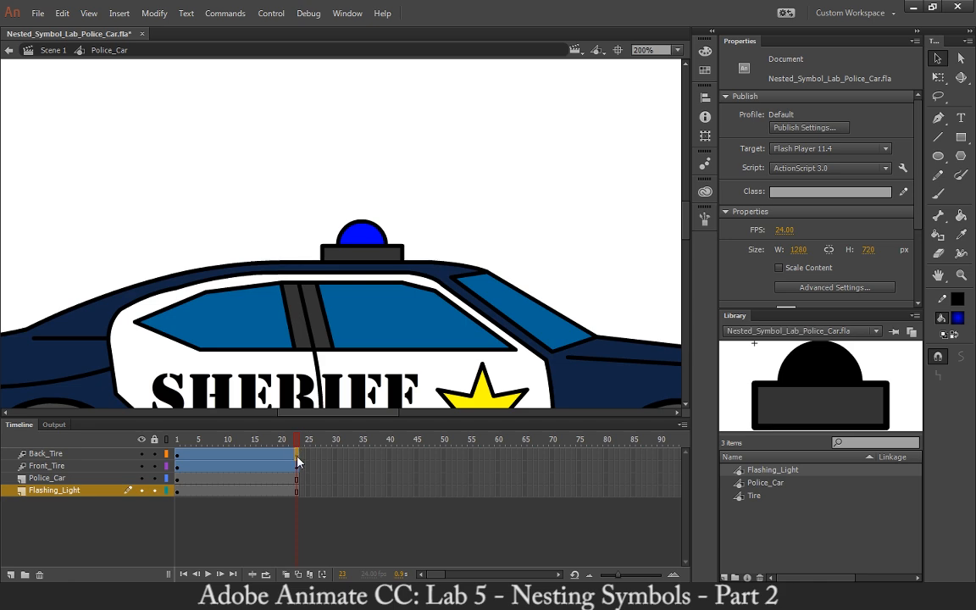
drag(298, 493, 298, 477)
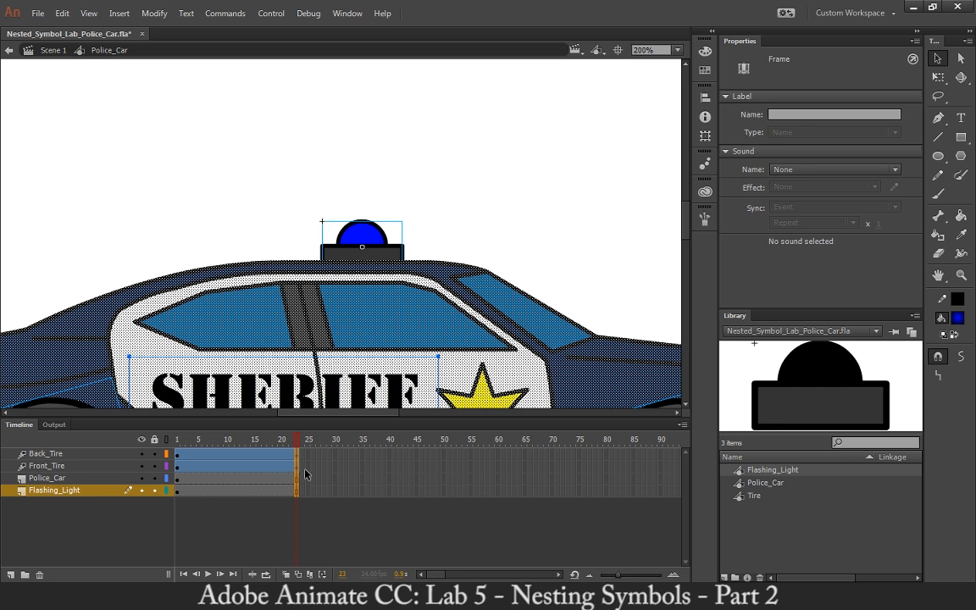
click(305, 469)
click(297, 456)
click(307, 479)
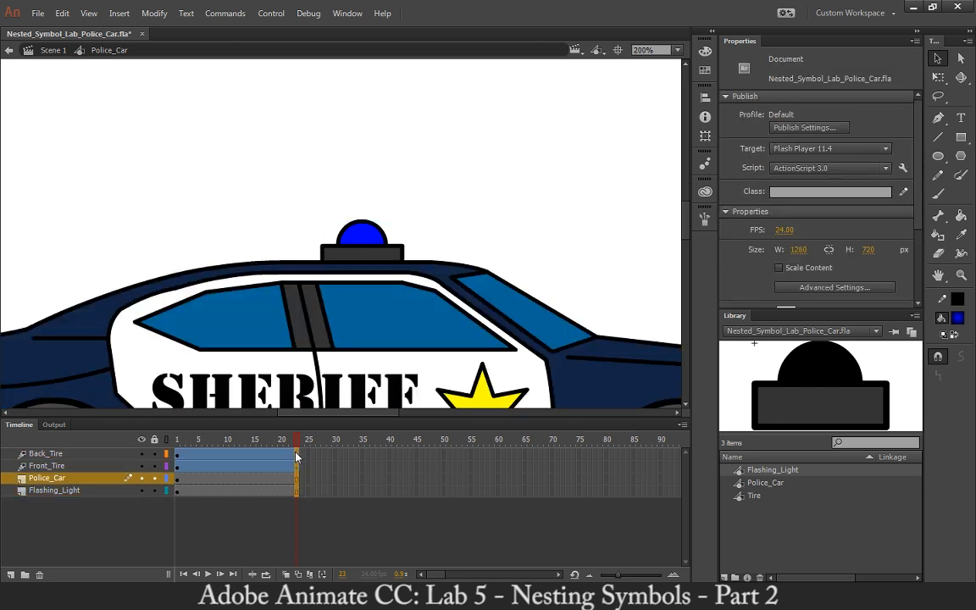
drag(296, 453, 302, 460)
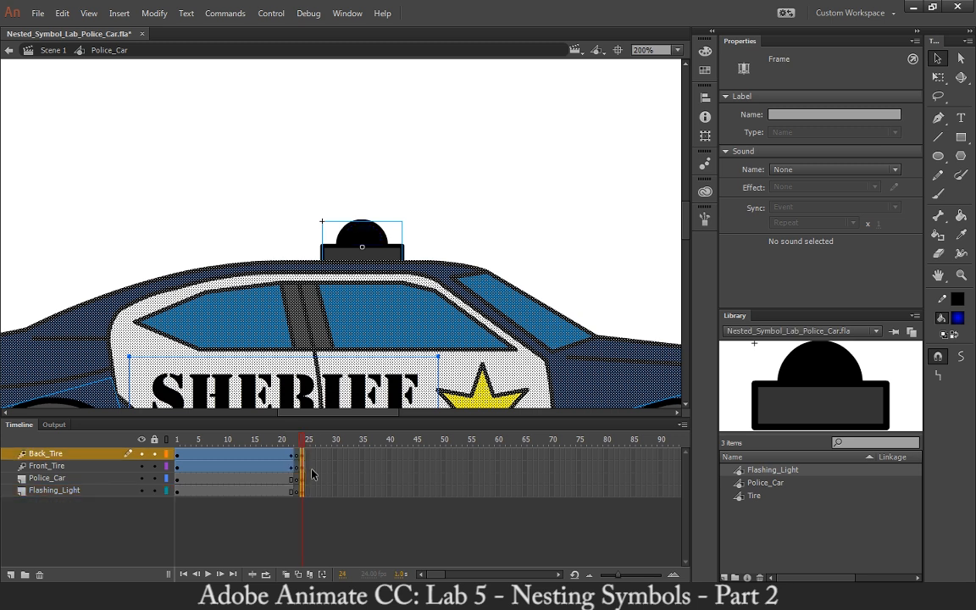
key(ctrl+z)
Insert a frame at frame 24 on all four Police_Car layers and play the timeline from frame 1.
click(303, 457)
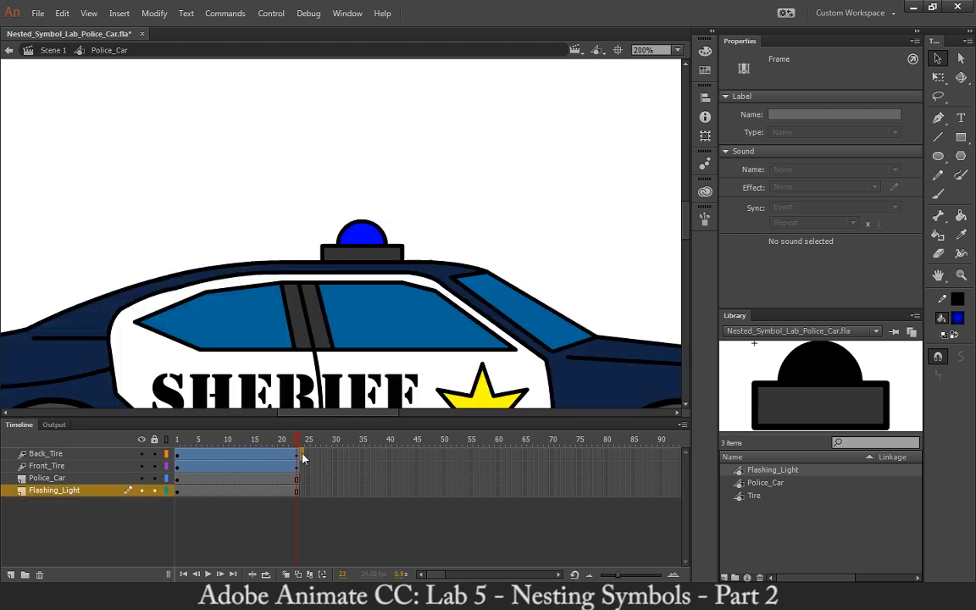
right_click(302, 458)
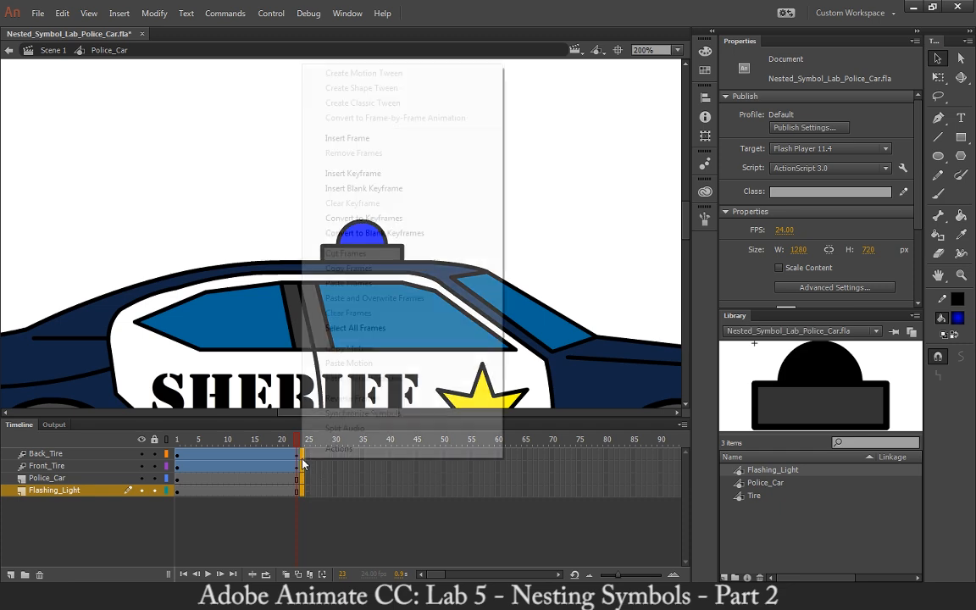
click(348, 137)
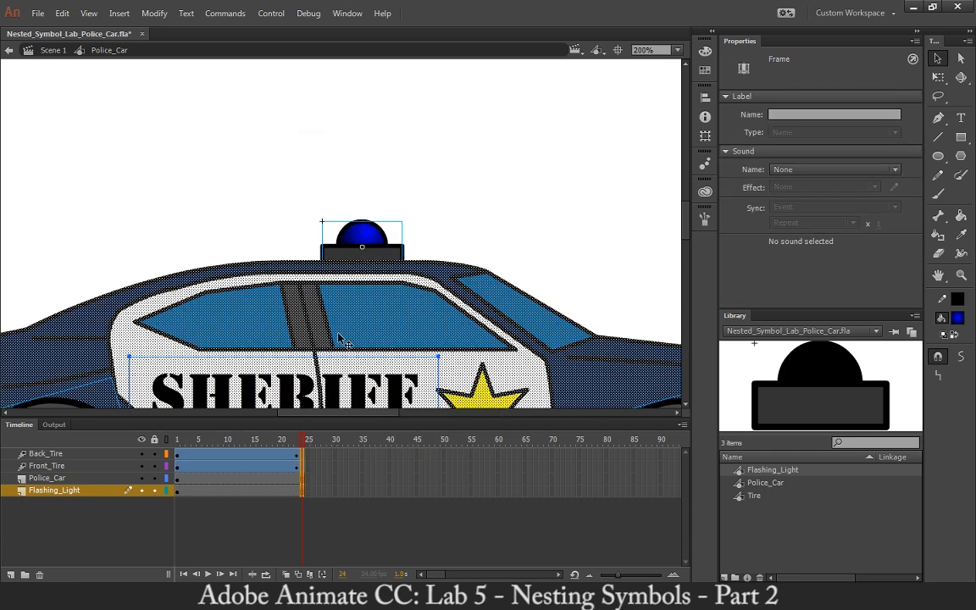
click(326, 479)
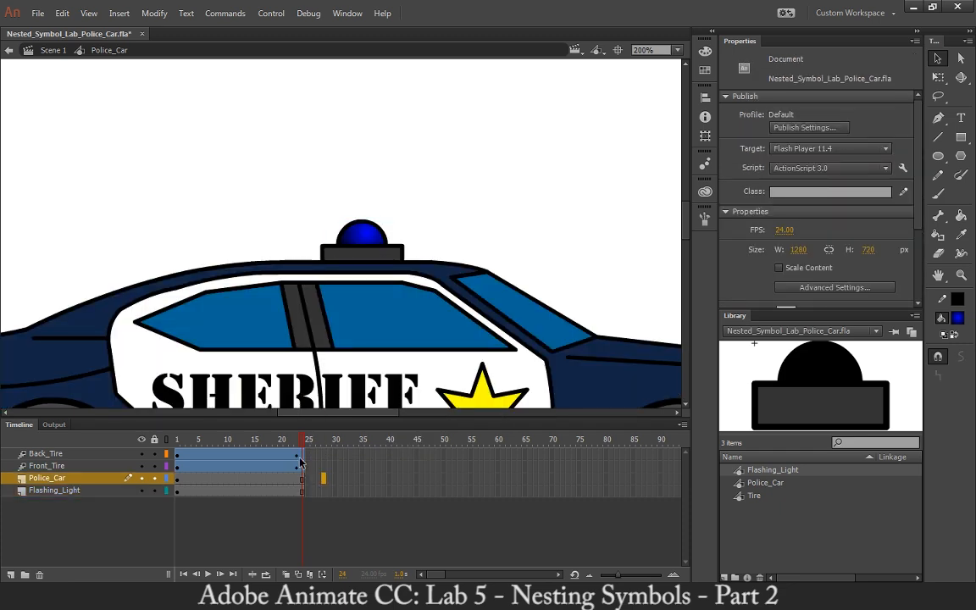
drag(303, 443, 161, 444)
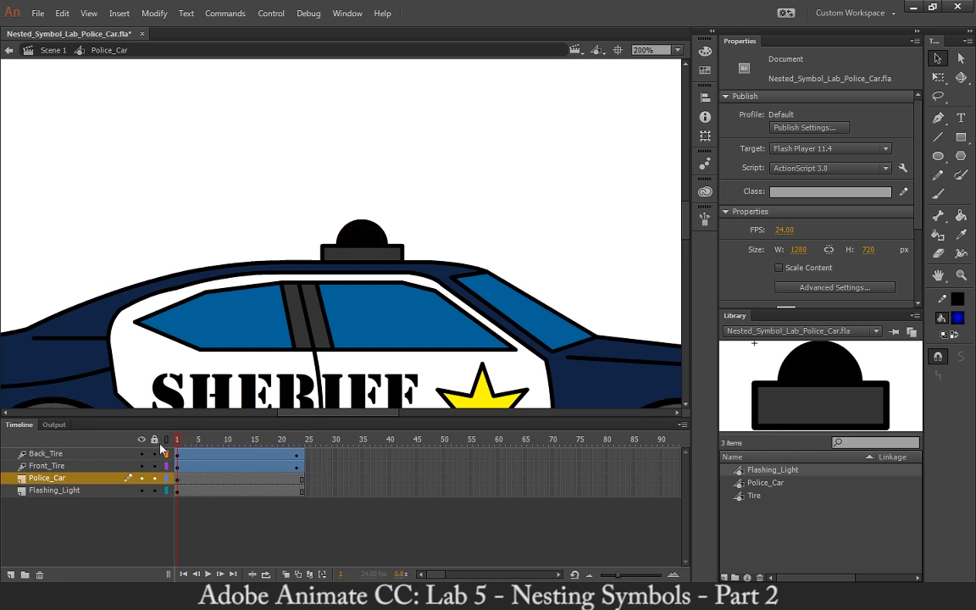
key(Return)
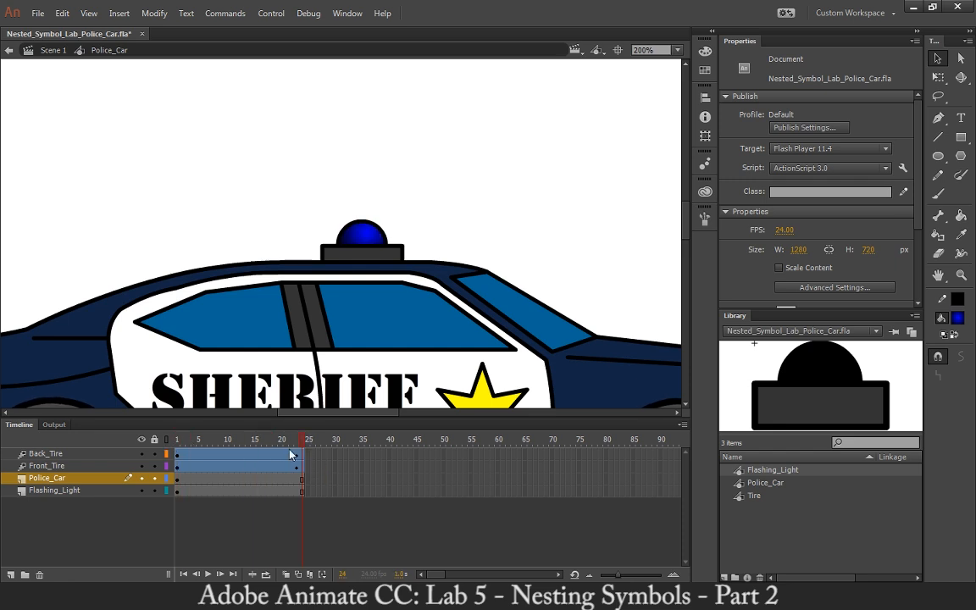
Open the roof light symbol for editing and rename its Layer 1 to Flashing_Light.
double_click(383, 248)
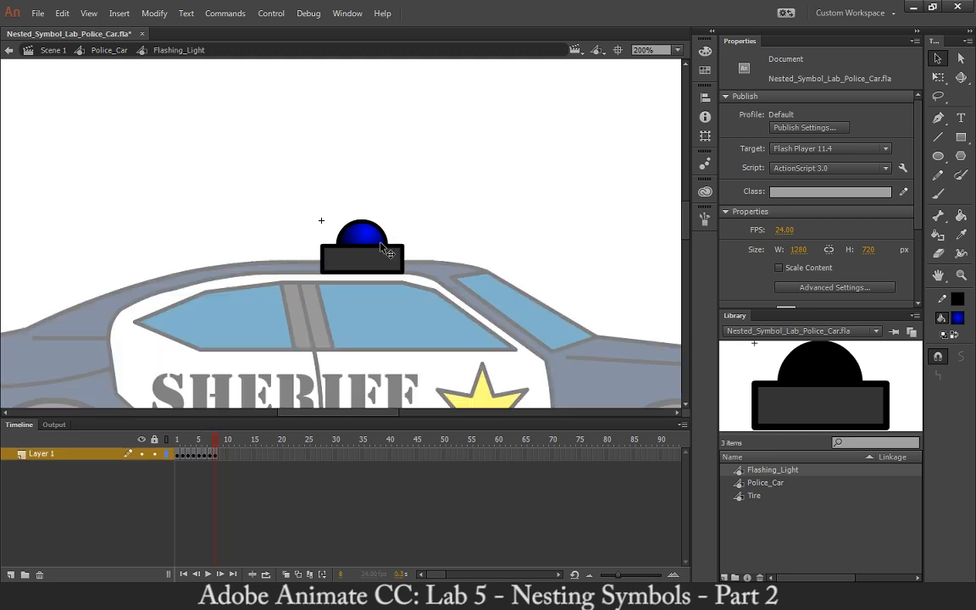
double_click(53, 455)
text(Flas)
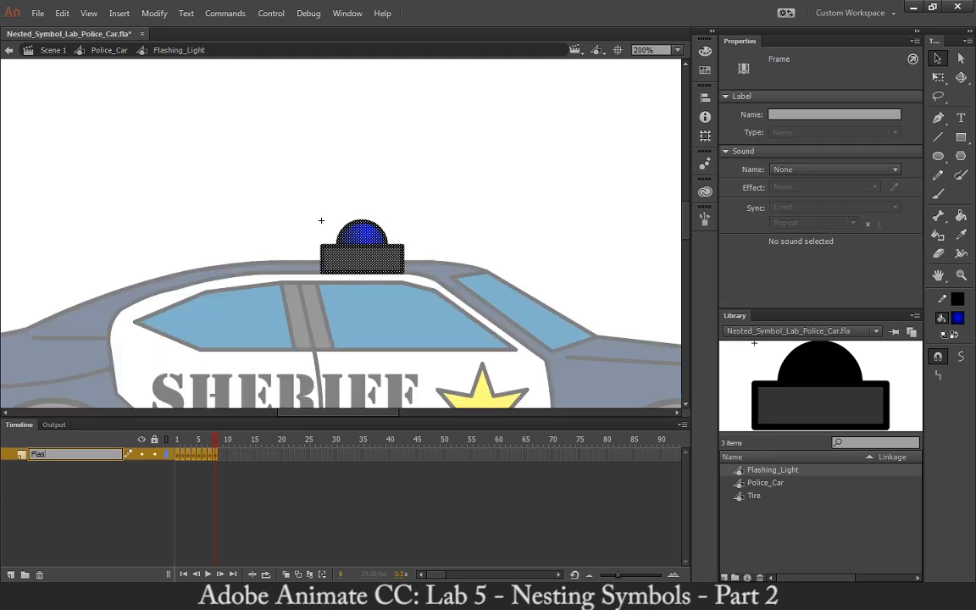
text(hing_Light)
key(Return)
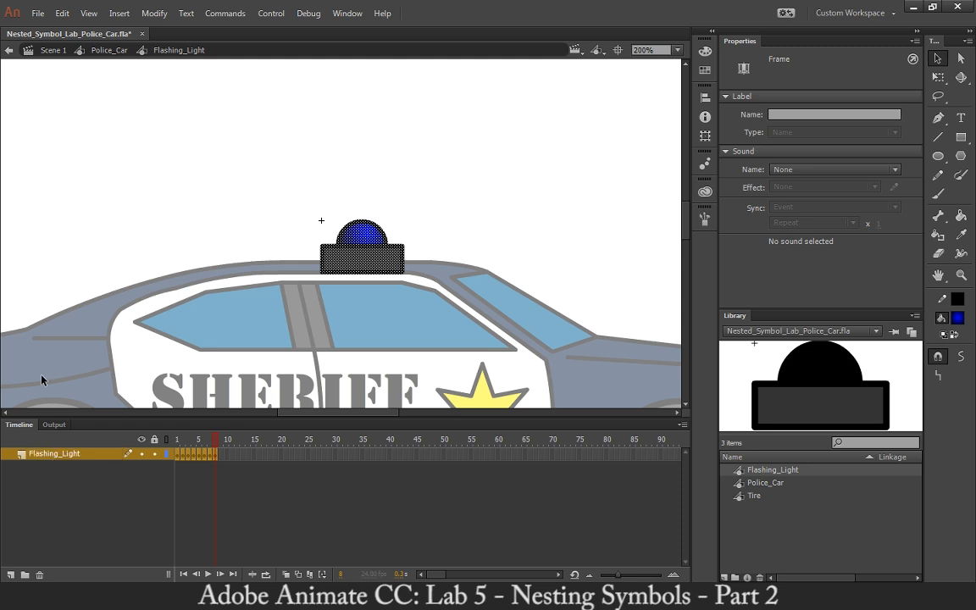
Back in the Police_Car symbol, move the final keyframes of the Back_Tire and Front_Tire tweens to frame 24.
click(108, 51)
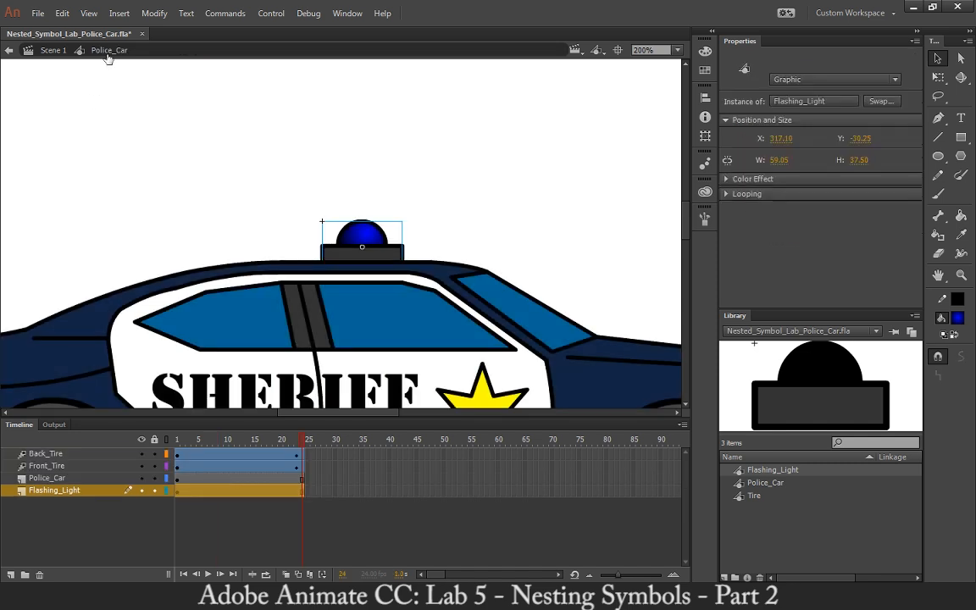
click(296, 459)
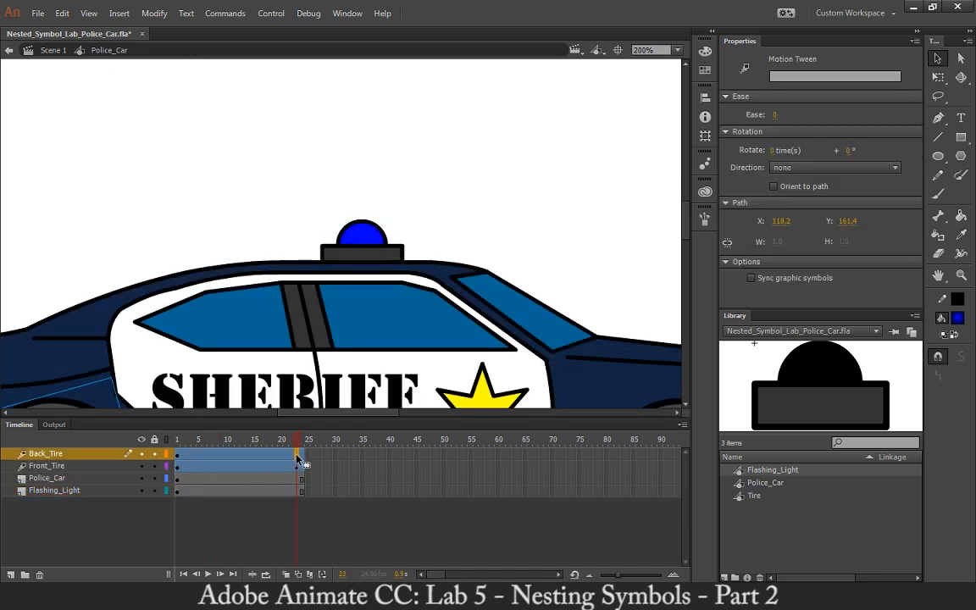
click(297, 467)
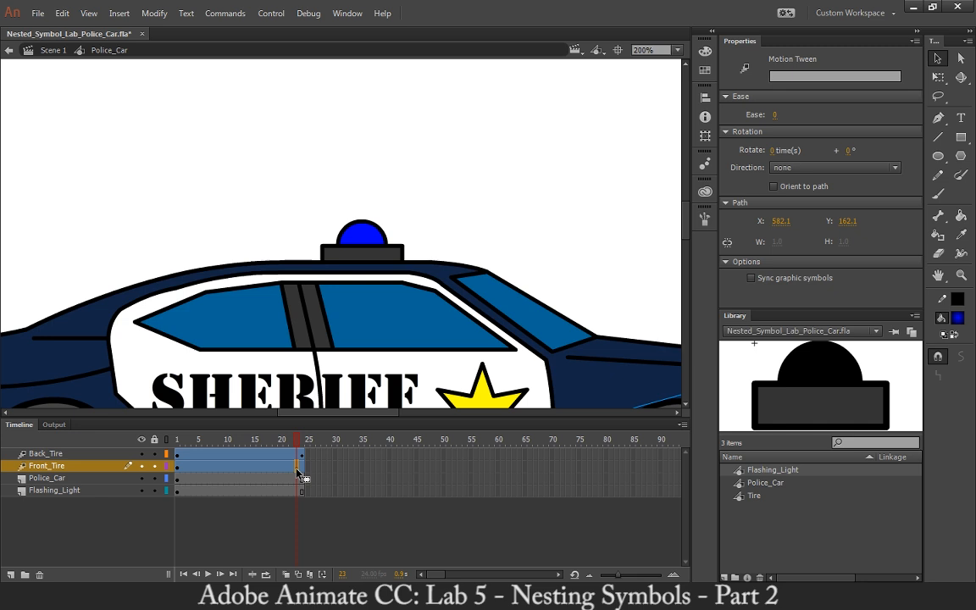
drag(298, 470, 176, 442)
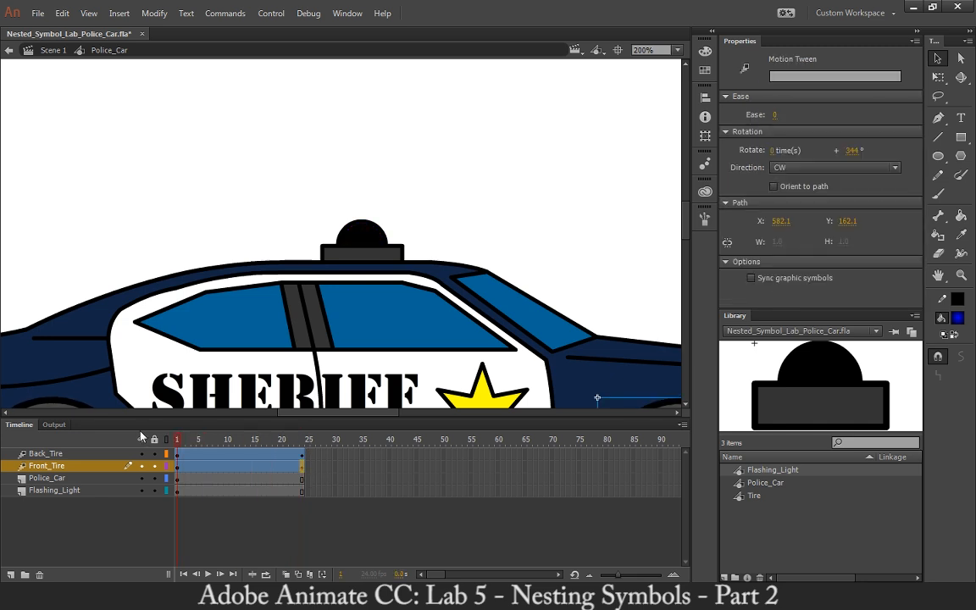
Play the Police_Car timeline and examine the Flashing_Light layer's last frame at frame 24.
click(208, 575)
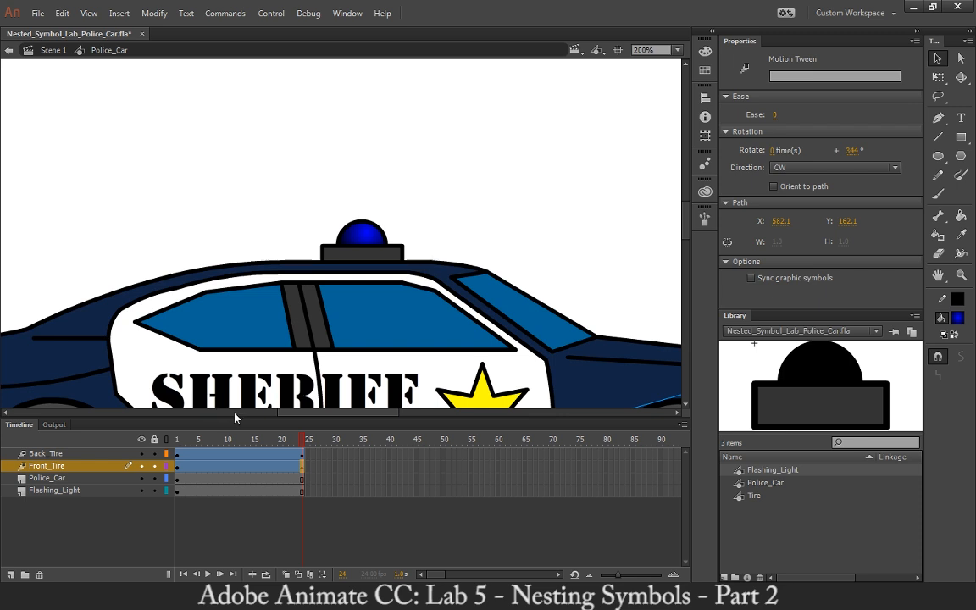
mouse_move(298, 442)
mouse_down()
mouse_move(178, 442)
mouse_move(294, 456)
mouse_up()
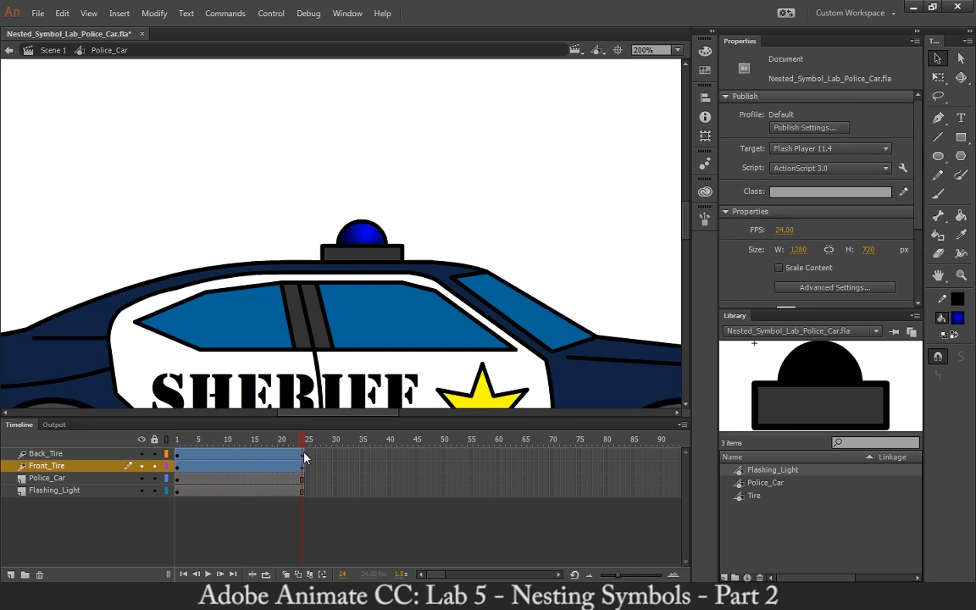
click(138, 490)
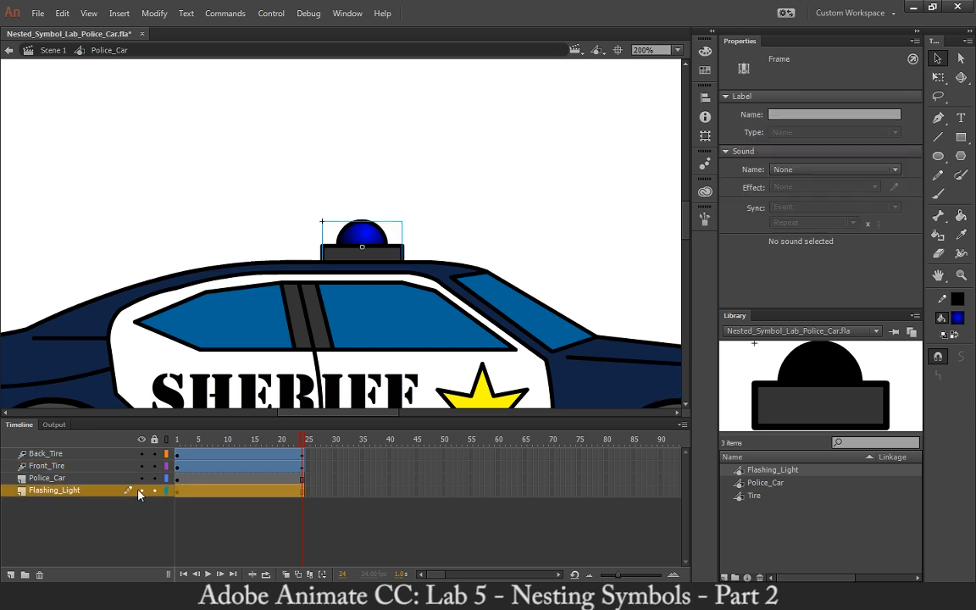
click(301, 500)
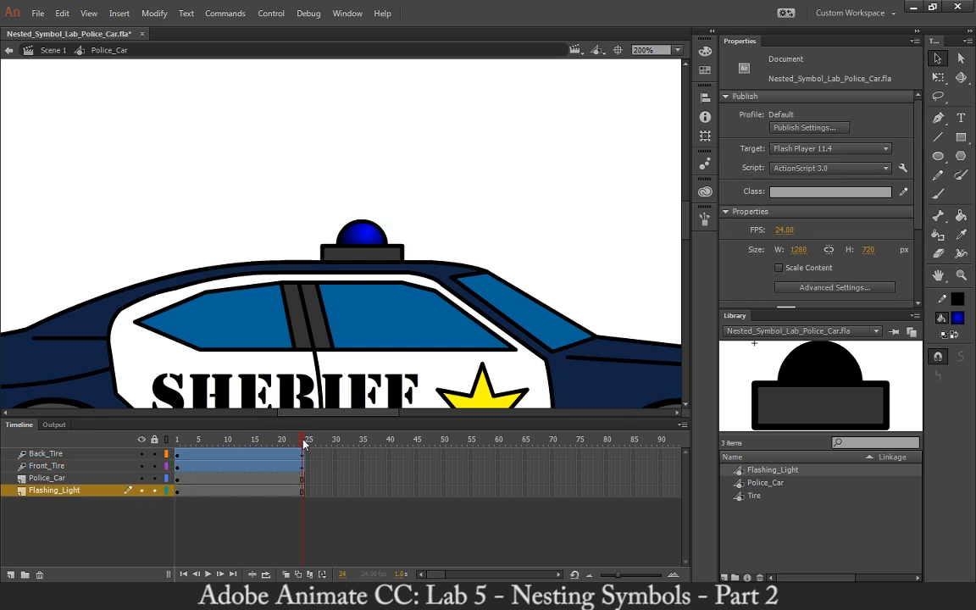
click(299, 492)
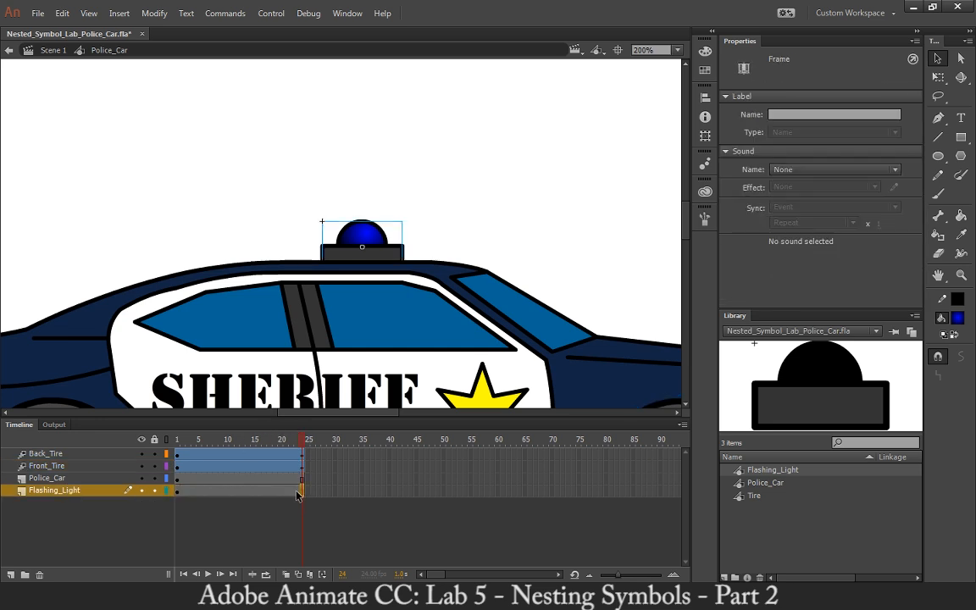
Open the Flashing_Light symbol, play its animation, and return to the Police_Car symbol.
double_click(379, 251)
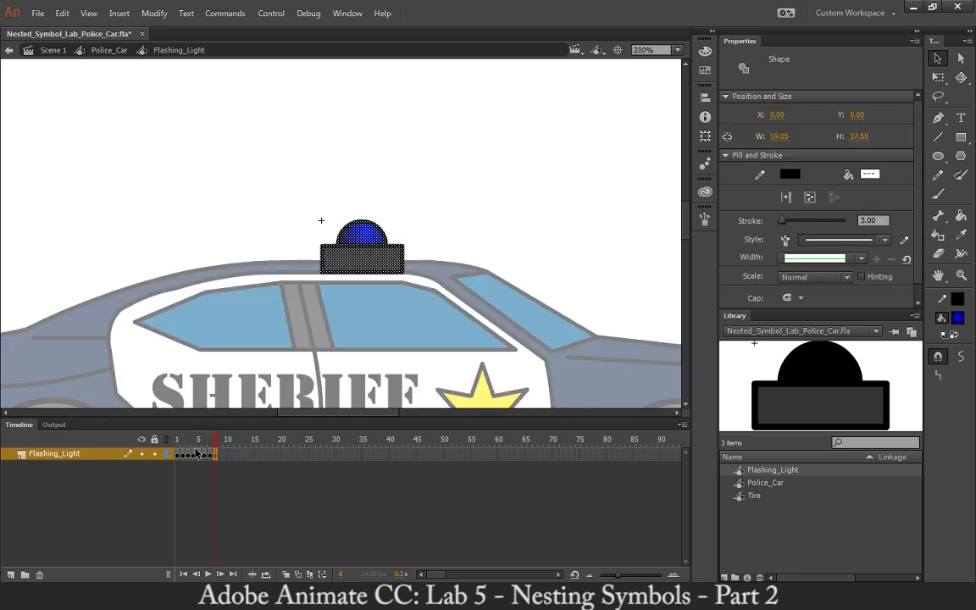
key(Return)
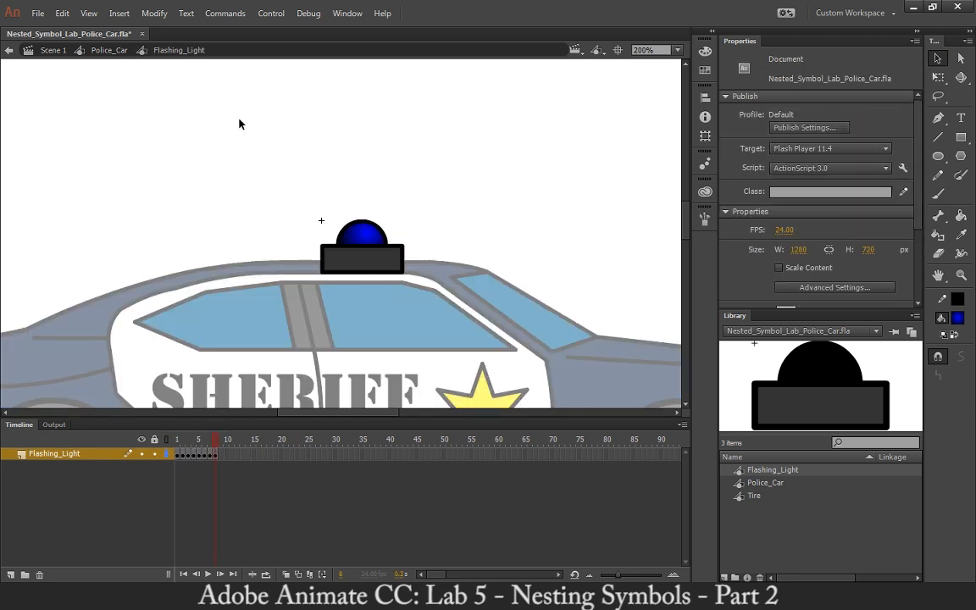
click(107, 50)
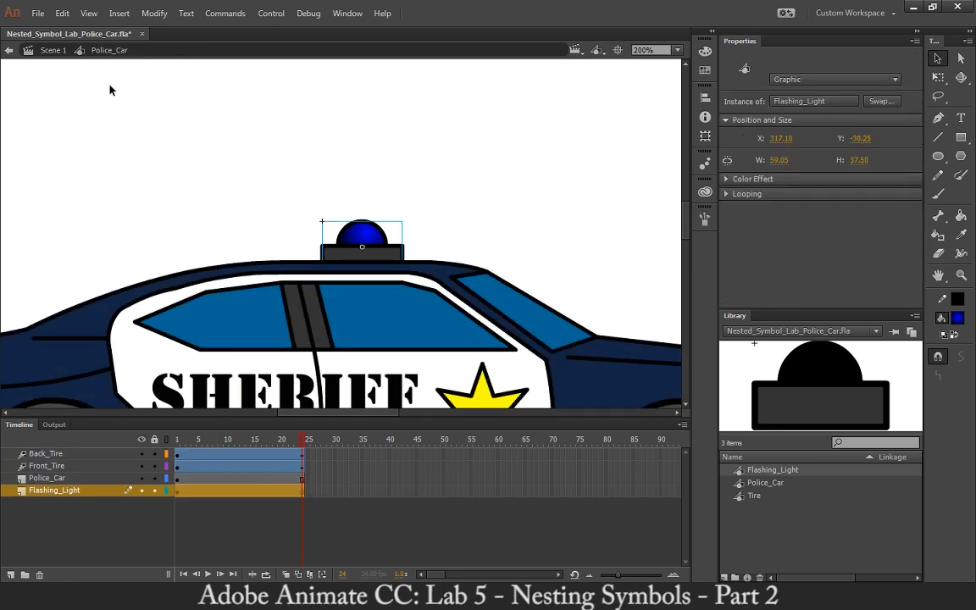
Scrub the Police_Car timeline from frame 1 to 24 and examine the tires and flashing light over the loop.
mouse_move(282, 439)
mouse_down()
mouse_move(155, 442)
mouse_move(224, 439)
mouse_move(239, 455)
mouse_move(288, 457)
mouse_up()
drag(297, 457, 302, 458)
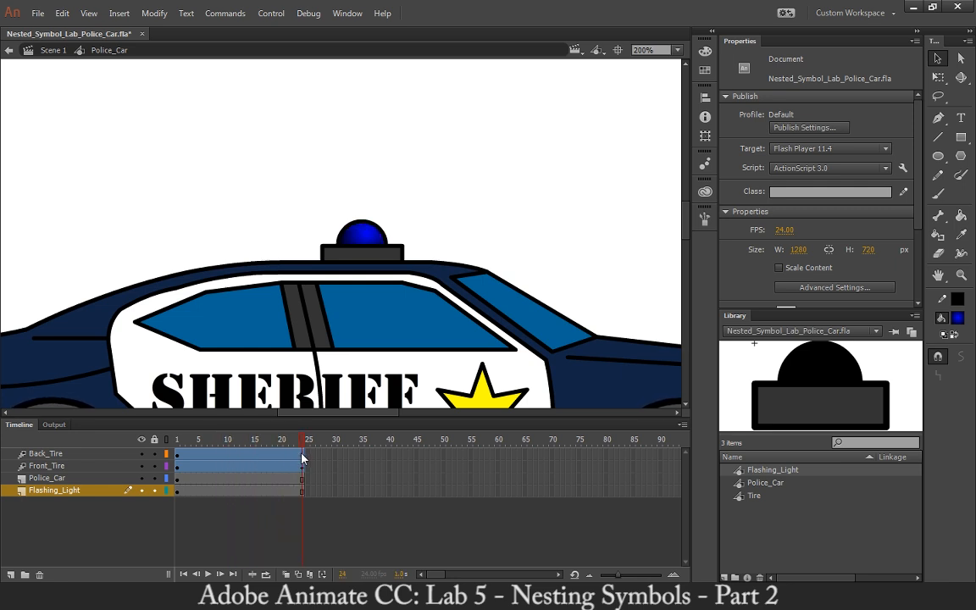
click(176, 443)
key(ctrl+minus)
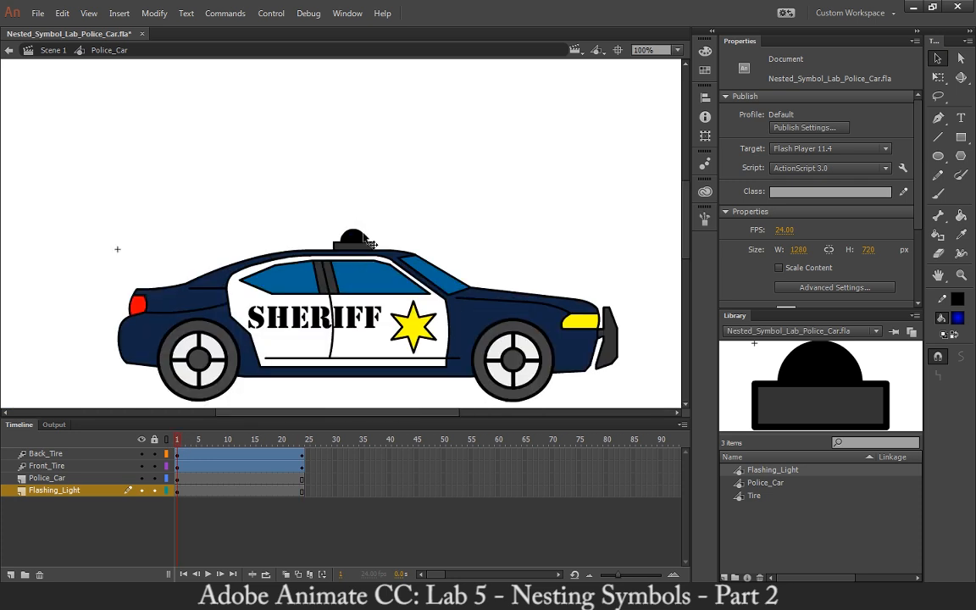
drag(448, 211, 439, 170)
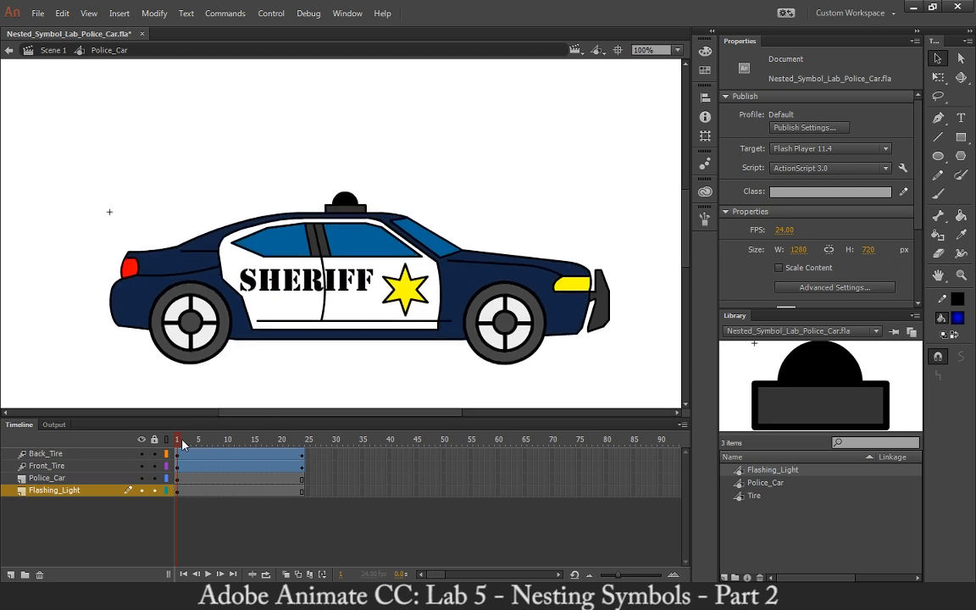
drag(182, 444, 329, 453)
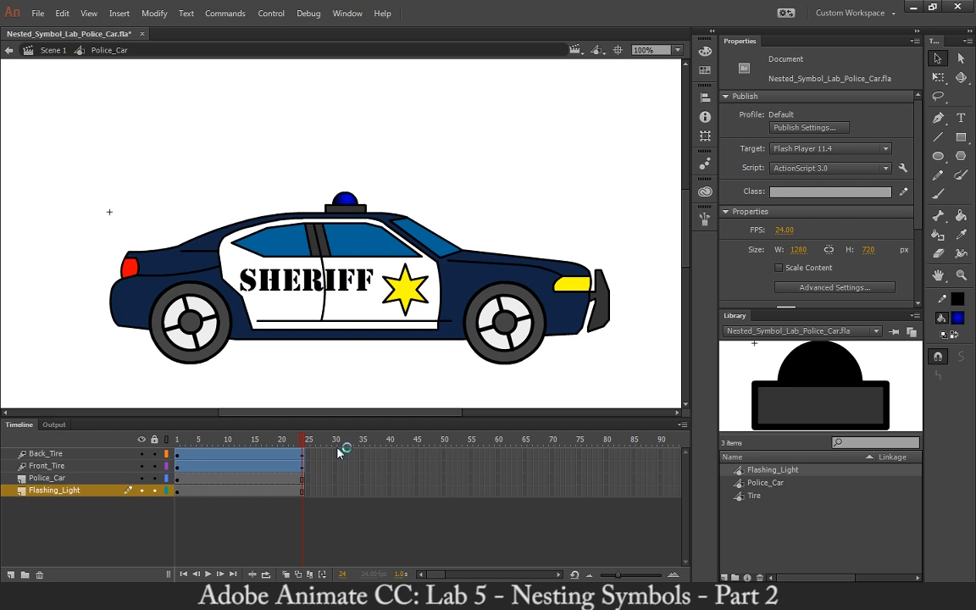
Open the Flashing_Light symbol to check its frames, and return to Police_Car to scrub its timeline through frame 24.
click(236, 490)
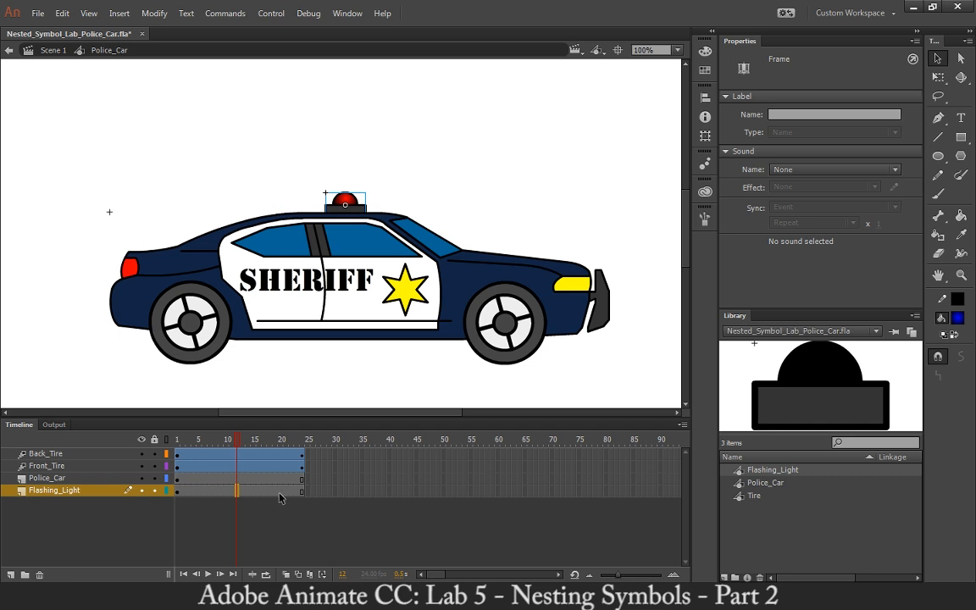
double_click(355, 206)
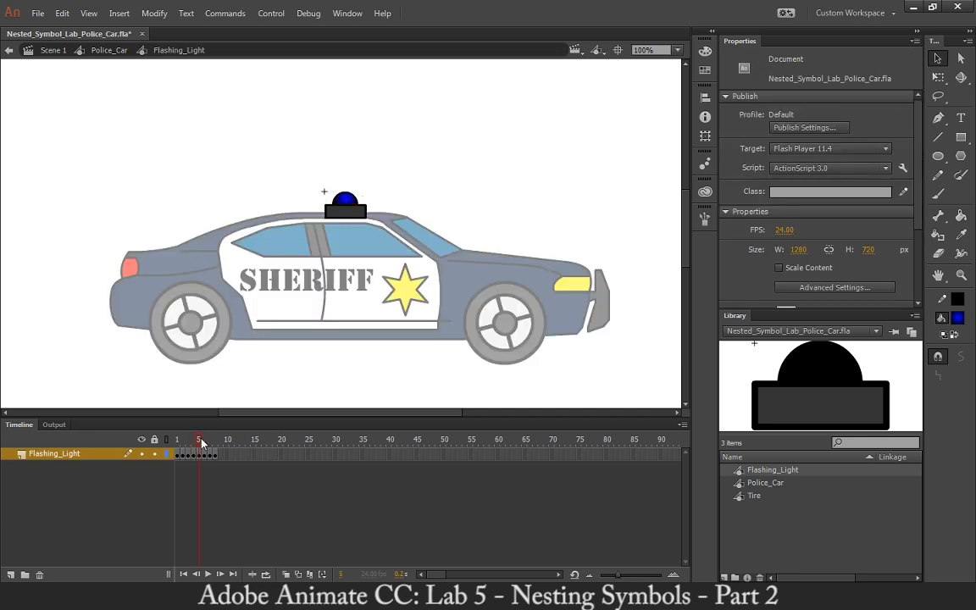
drag(213, 447, 173, 442)
key(ctrl+s)
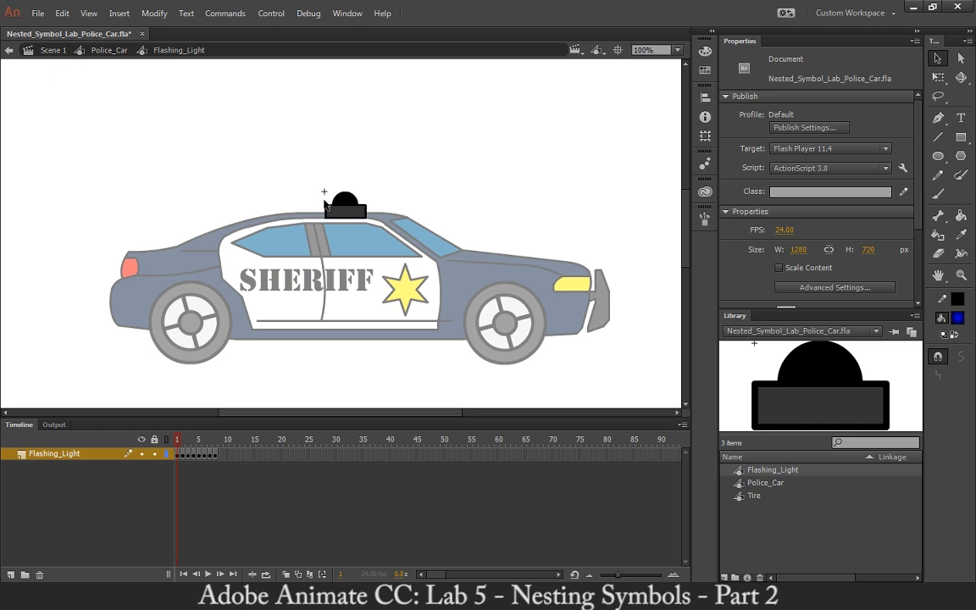
double_click(458, 206)
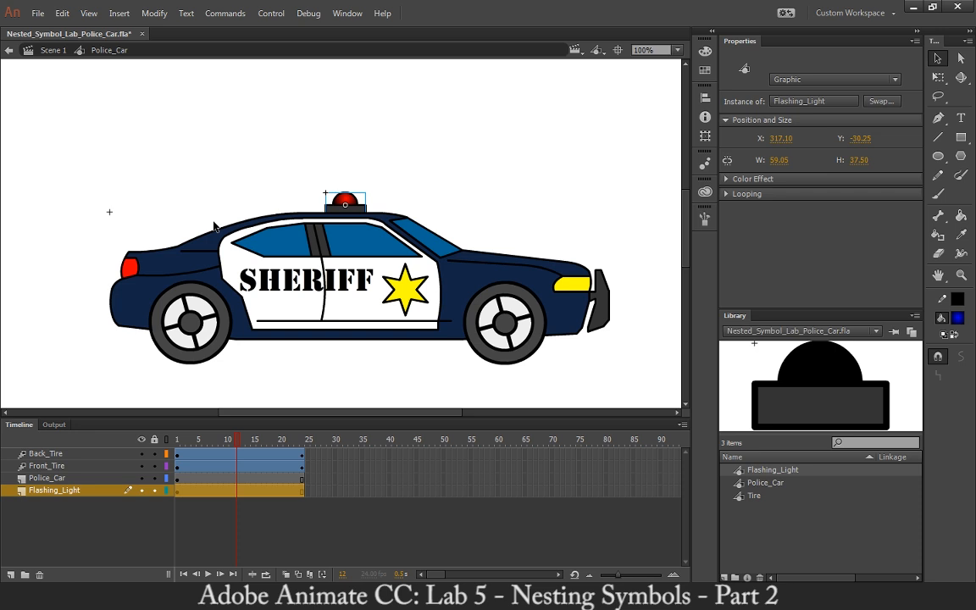
drag(194, 445, 311, 444)
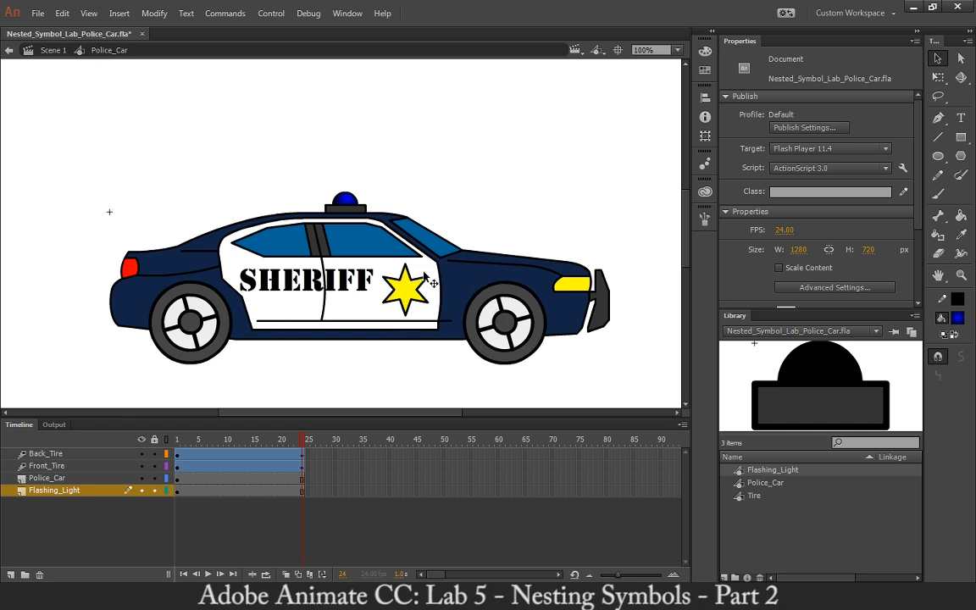
Return to Scene 1 and rename the Car layer as Police_Car.
click(51, 51)
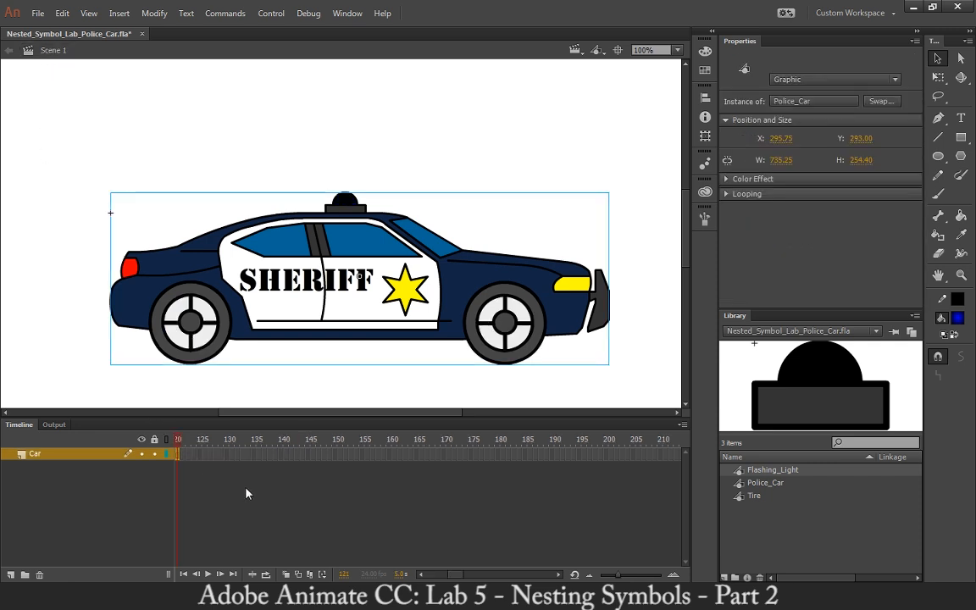
key(ctrl+Return)
drag(464, 577, 432, 577)
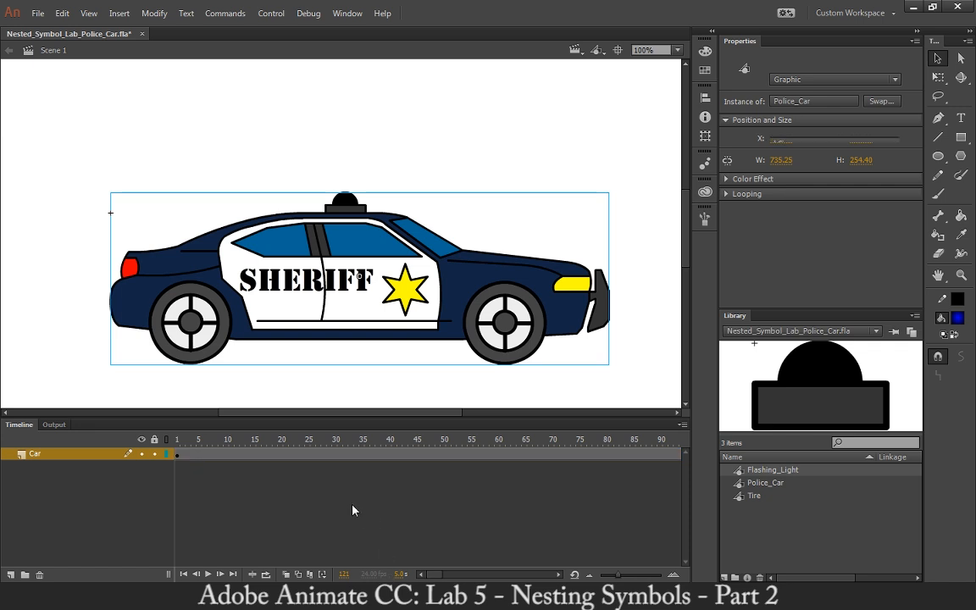
click(279, 374)
key(ctrl+minus)
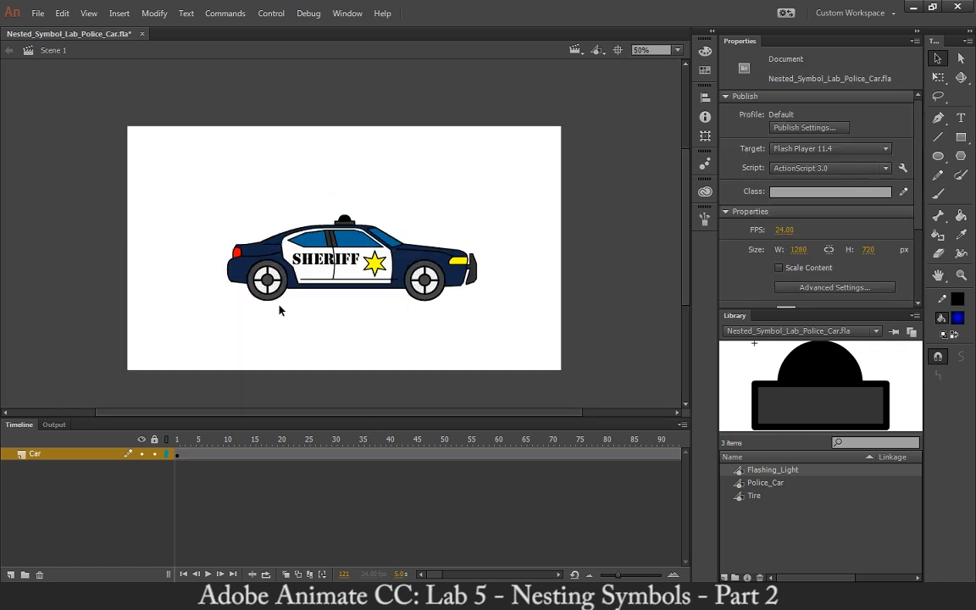
click(179, 453)
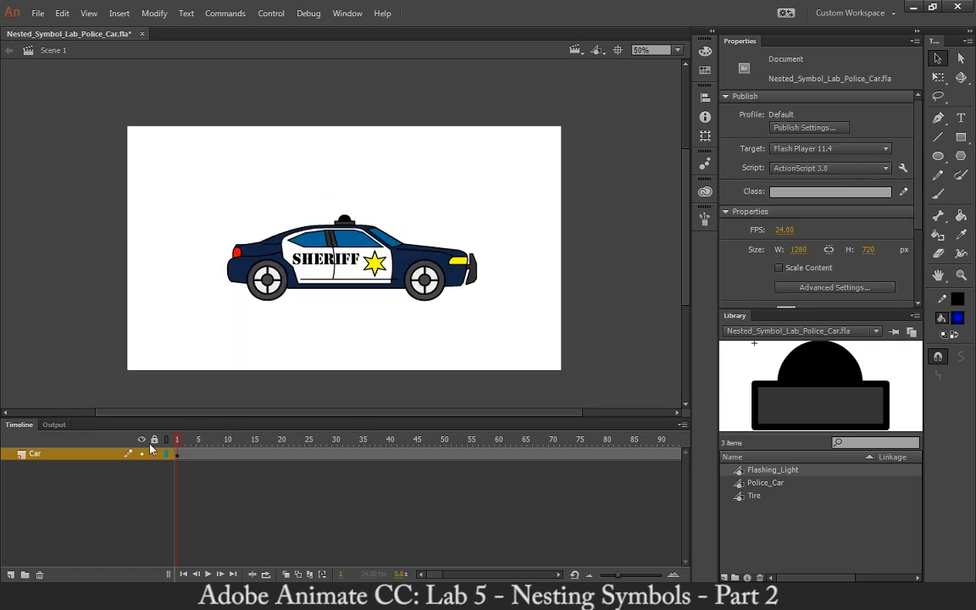
drag(179, 441, 103, 437)
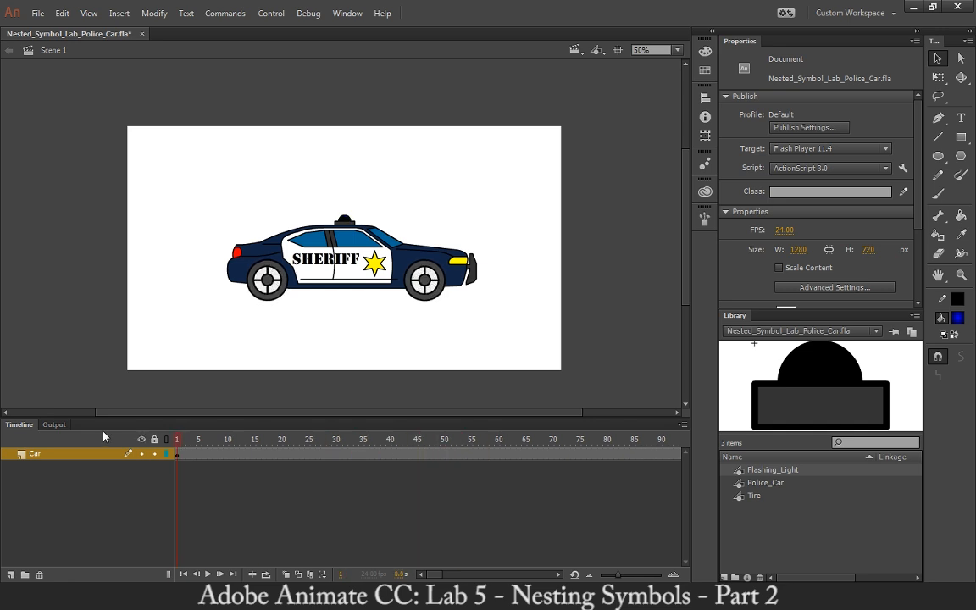
double_click(35, 455)
text(Police_)
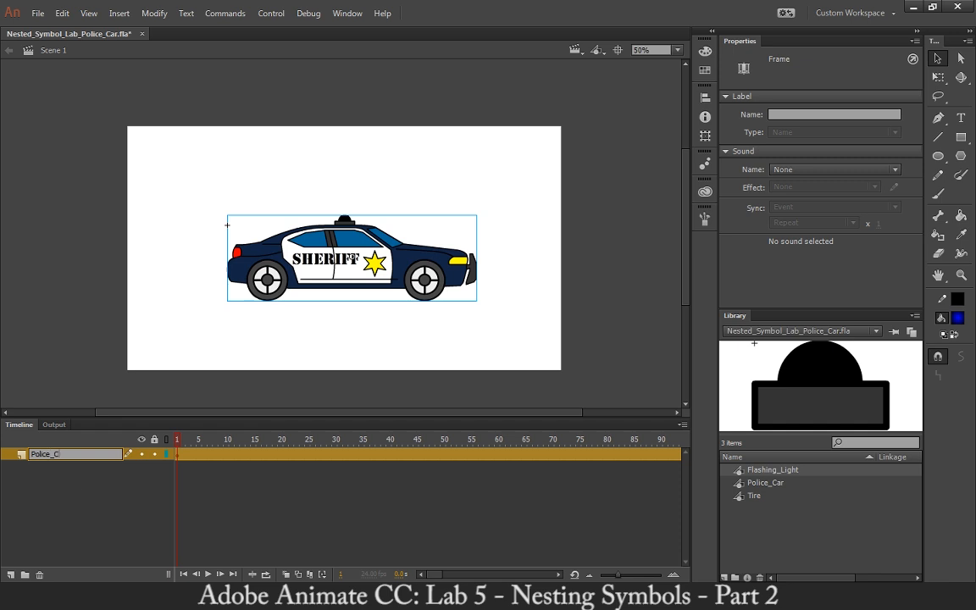
key(Return)
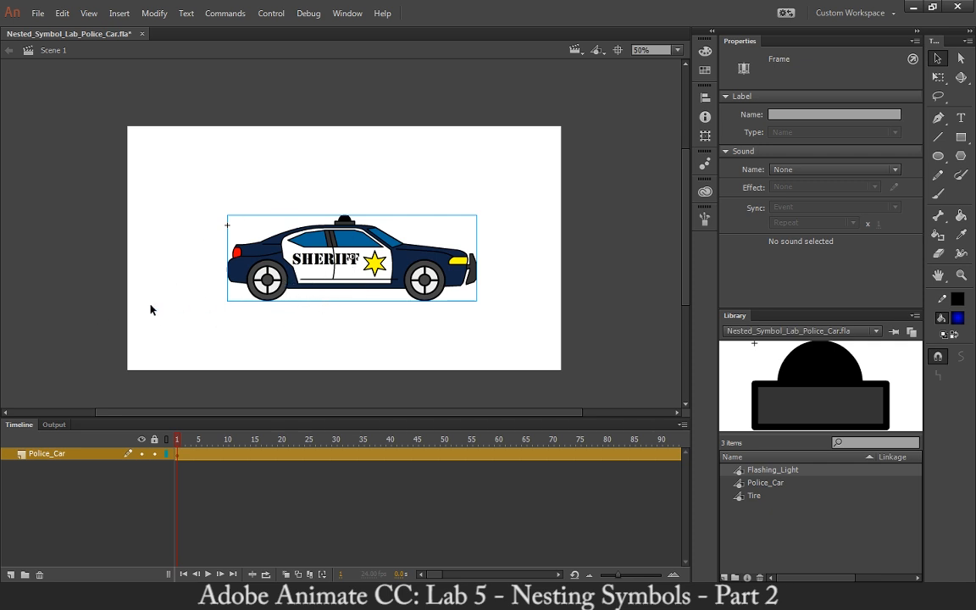
Move the police car at frame 1 completely off the stage, just beyond its left edge.
click(204, 297)
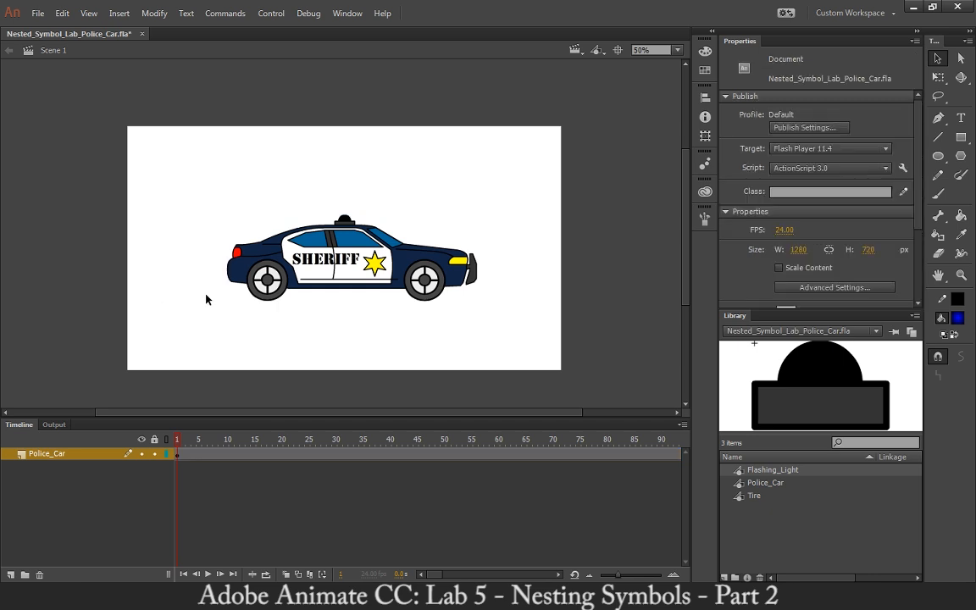
click(355, 253)
drag(363, 256, 5, 297)
click(91, 226)
drag(92, 227, 244, 212)
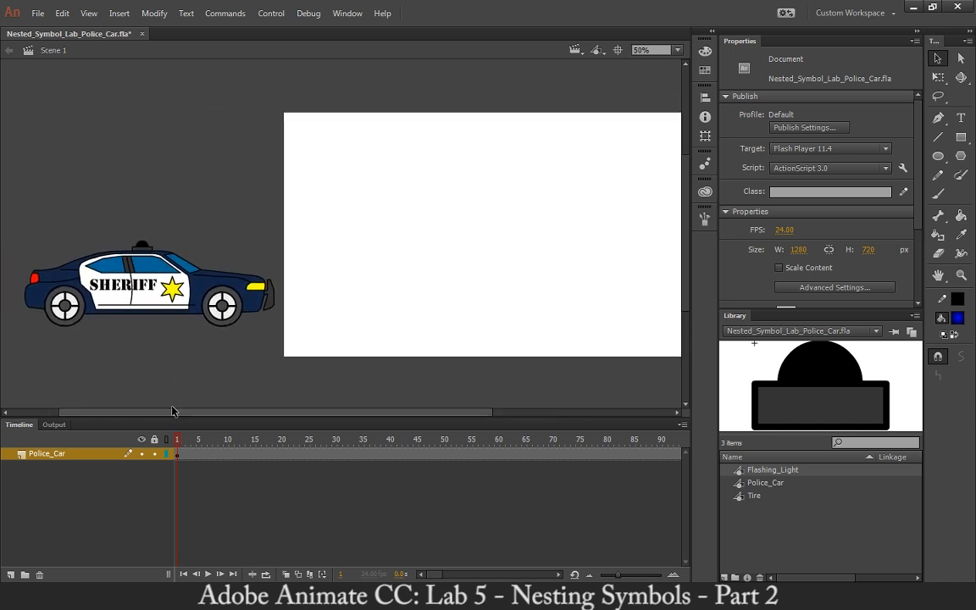
Create a motion tween on the Police_Car layer and move the car onto the stage at frame 61, to about X 312, Y 409.
right_click(183, 455)
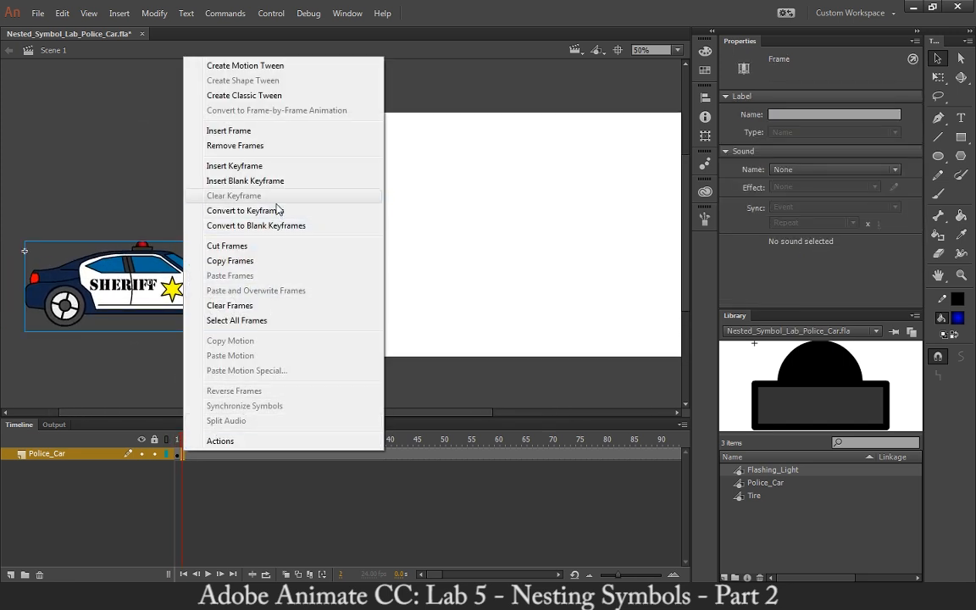
click(268, 67)
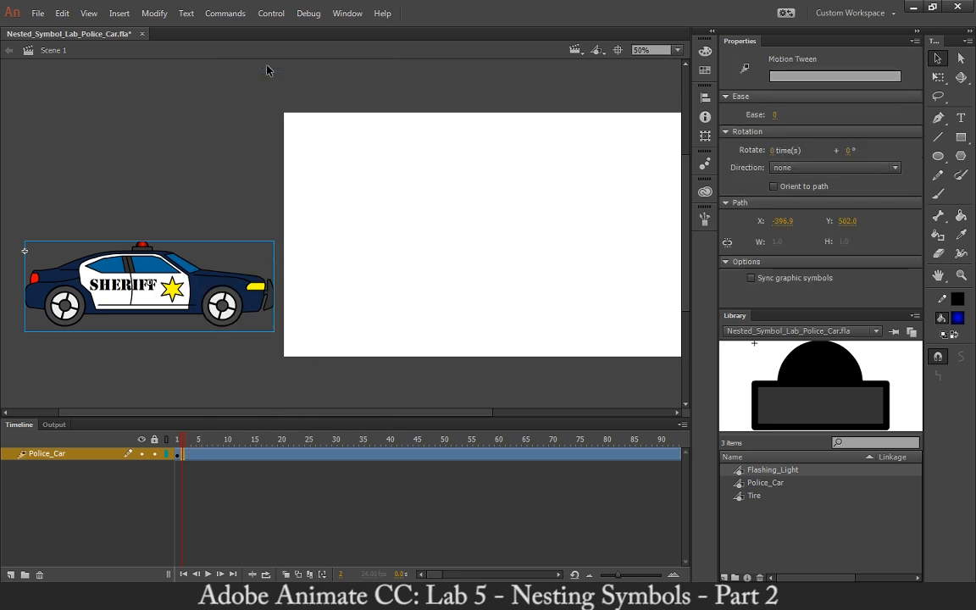
drag(183, 445, 501, 443)
click(211, 263)
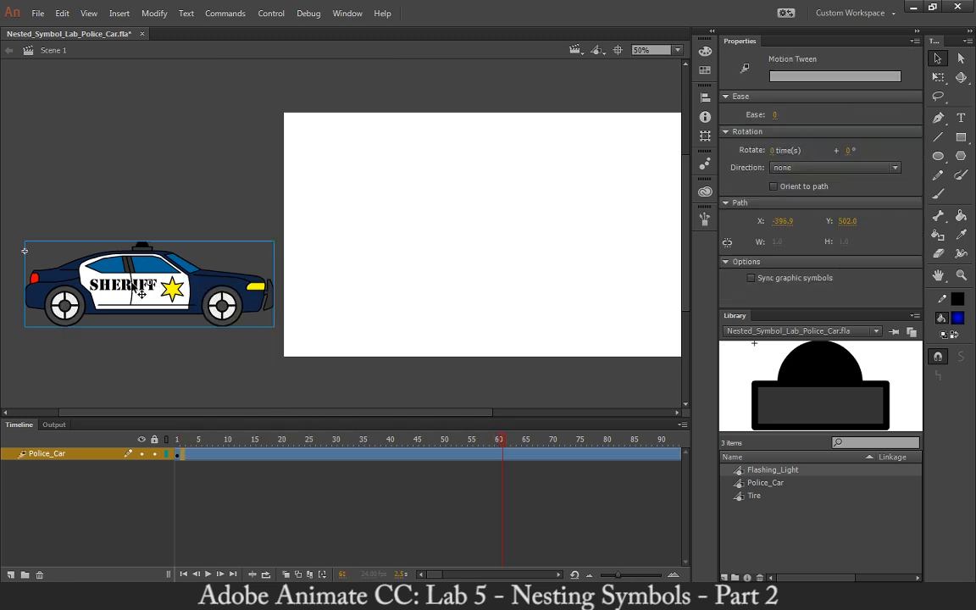
drag(101, 284, 472, 292)
key(space)
drag(396, 198, 301, 191)
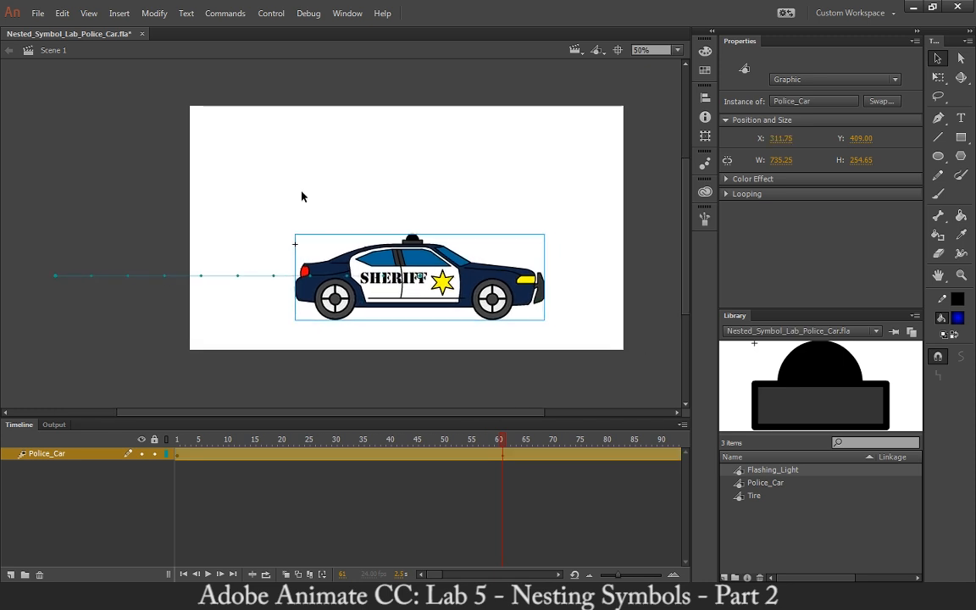
Test the movie to examine the car driving onto the stage, and close the preview.
key(ctrl+Return)
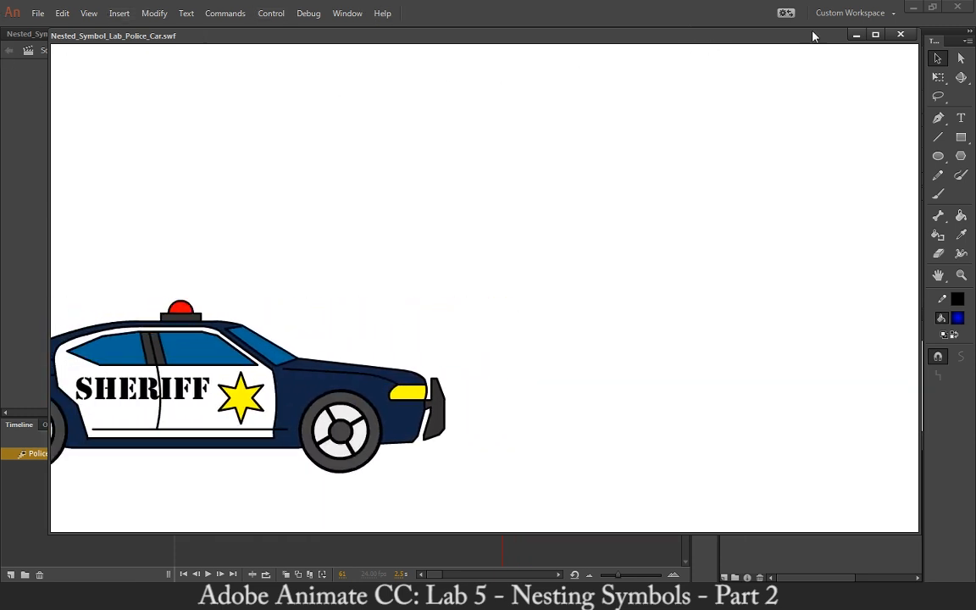
click(900, 34)
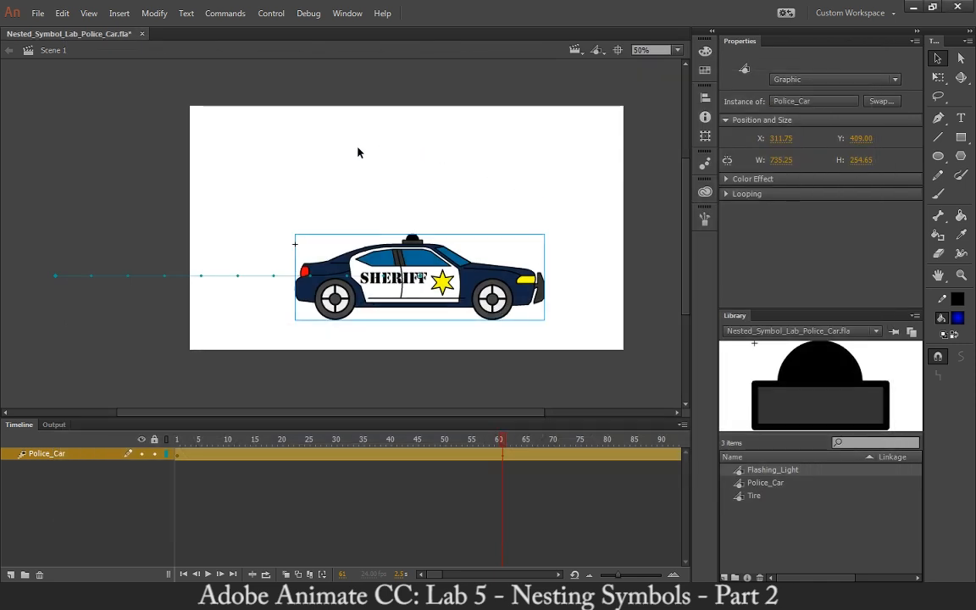
click(164, 131)
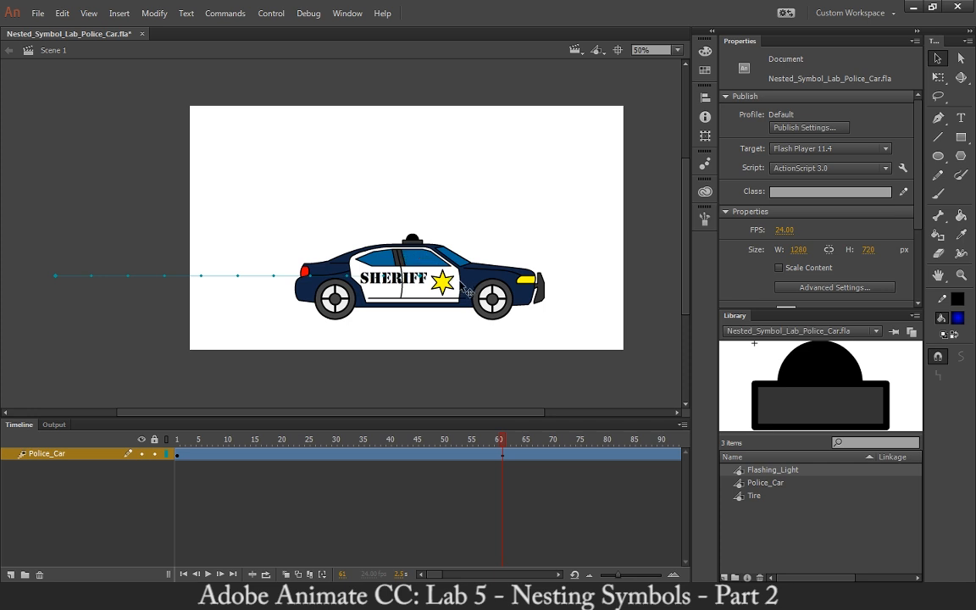
Open the Police_Car symbol and play its timeline, and inspect the nested Flashing_Light symbol before returning to Police_Car.
double_click(469, 291)
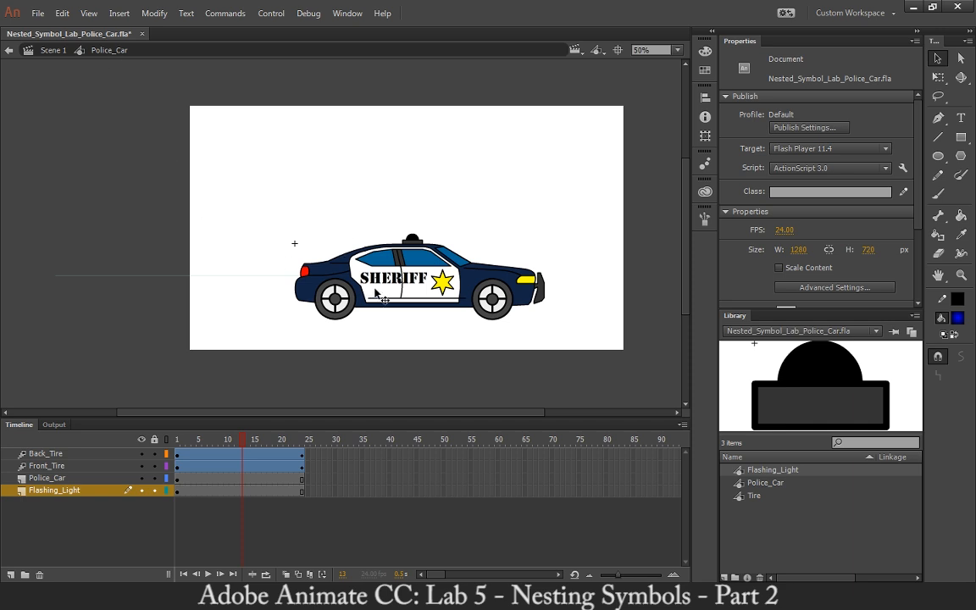
click(173, 440)
key(Return)
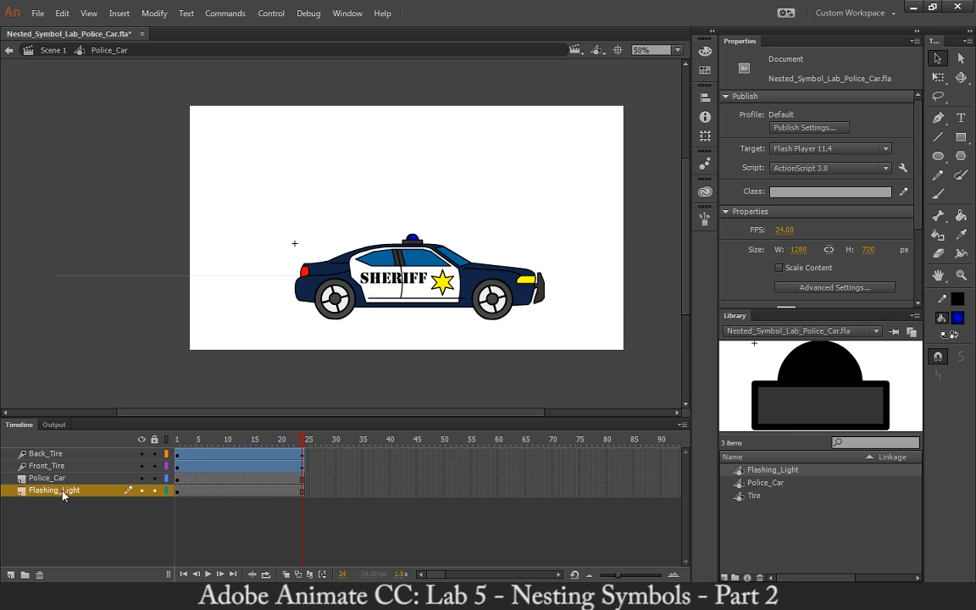
double_click(413, 245)
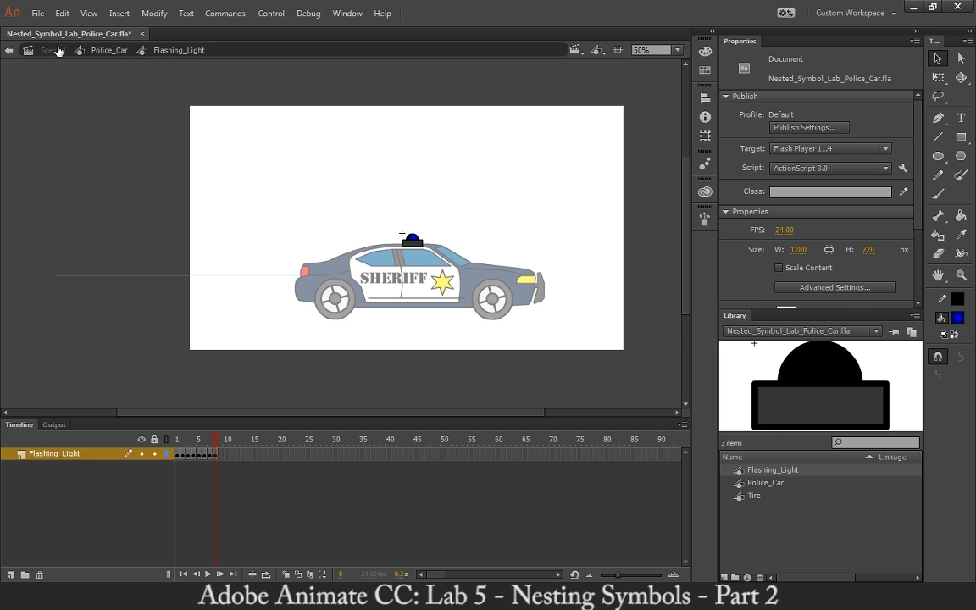
click(90, 51)
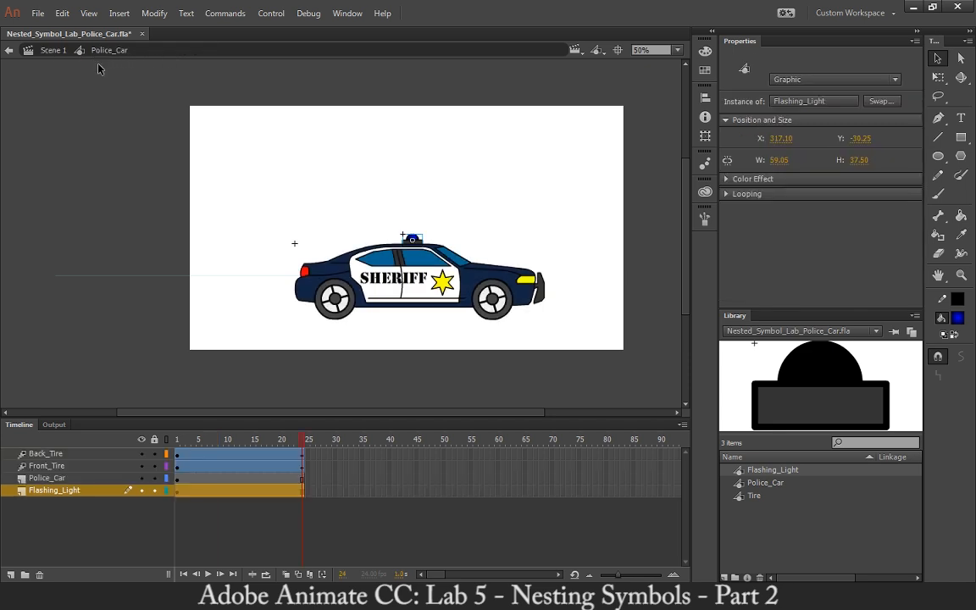
Open the back tire's Tire symbol, rename its Layer 1 as Tire, and return to the Police_Car symbol.
double_click(342, 307)
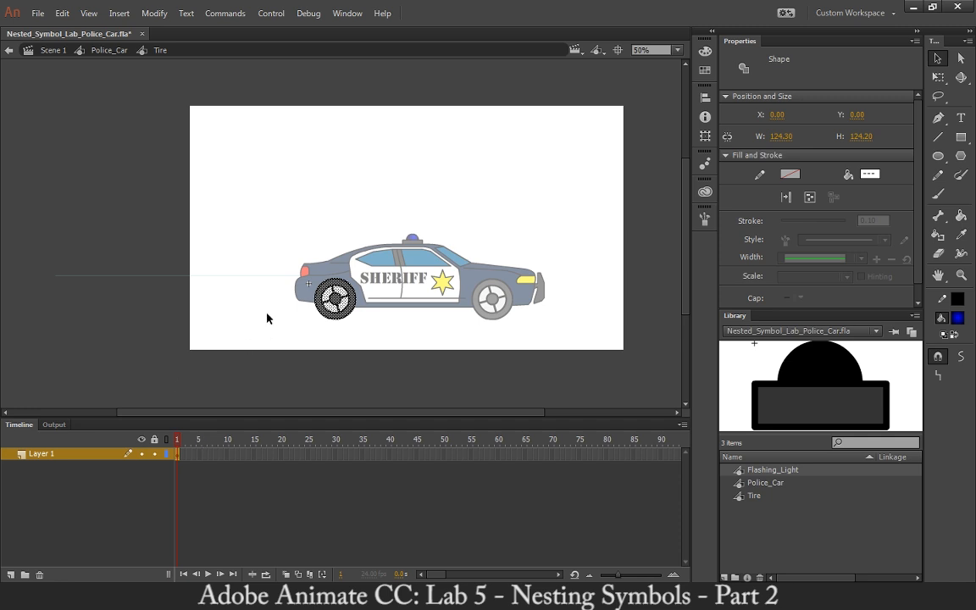
click(267, 319)
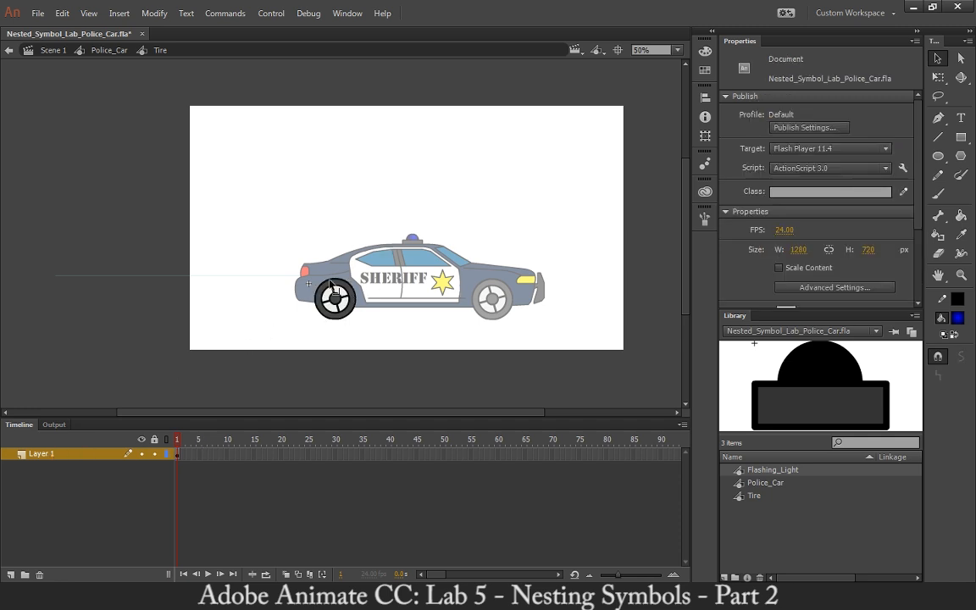
double_click(39, 455)
text(Tire)
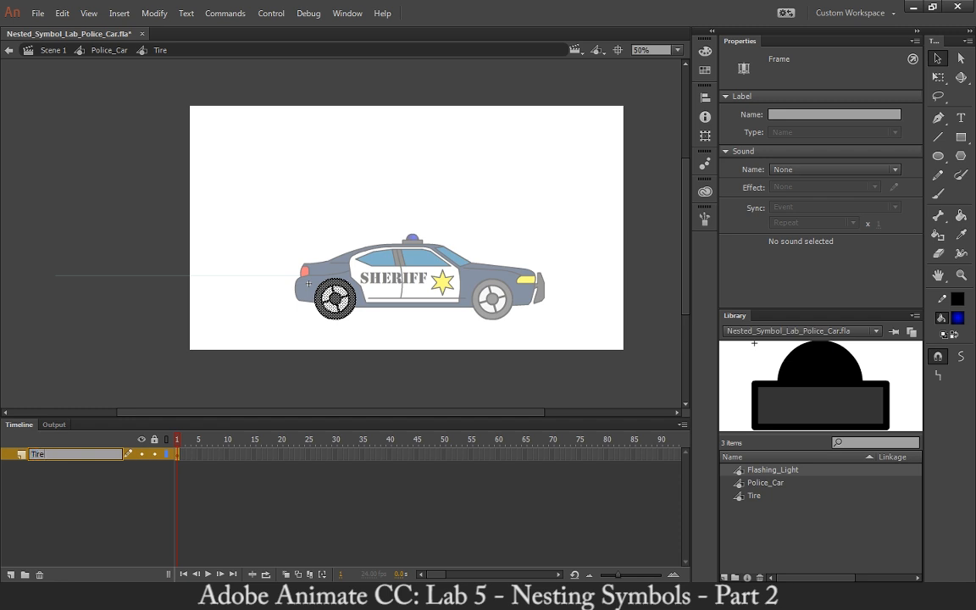
key(Return)
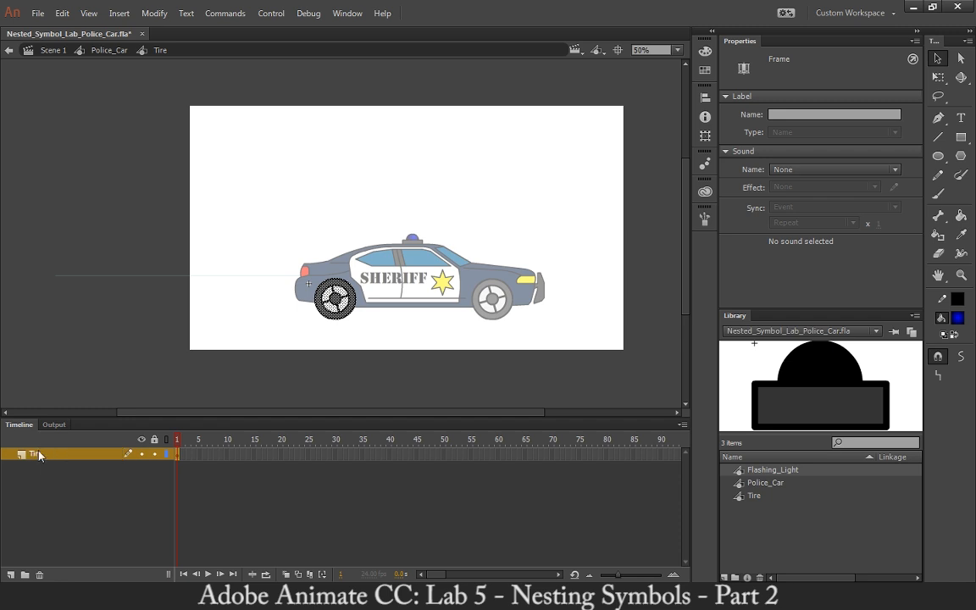
click(109, 51)
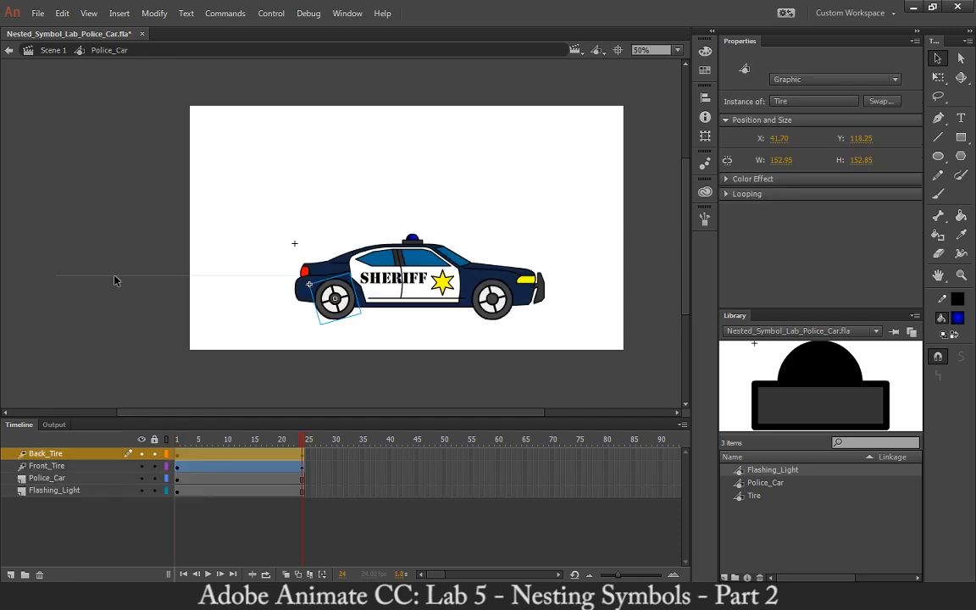
Open the Tire symbol from the front tire to check its layer name, and return to the Police_Car symbol.
click(496, 315)
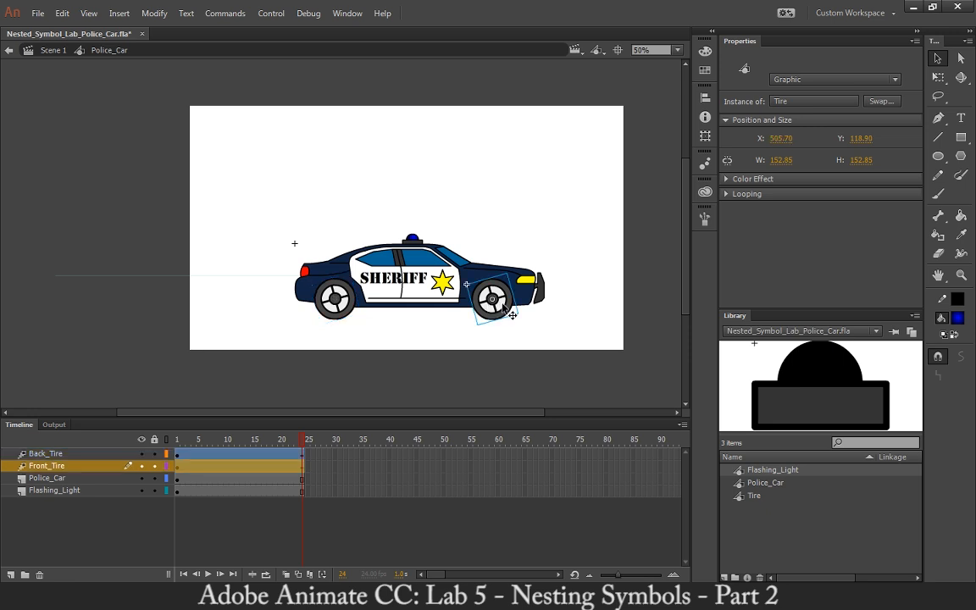
double_click(503, 321)
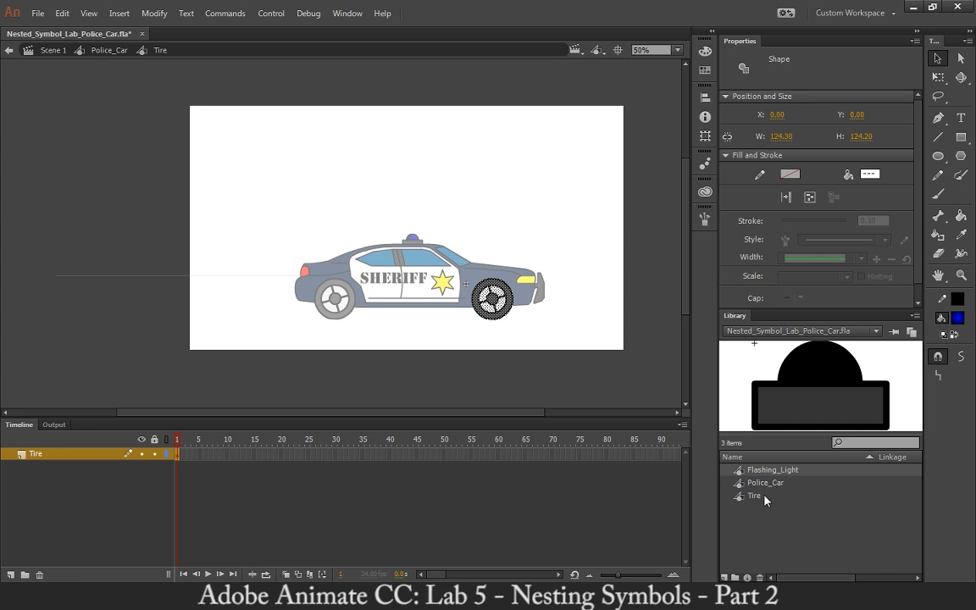
double_click(471, 203)
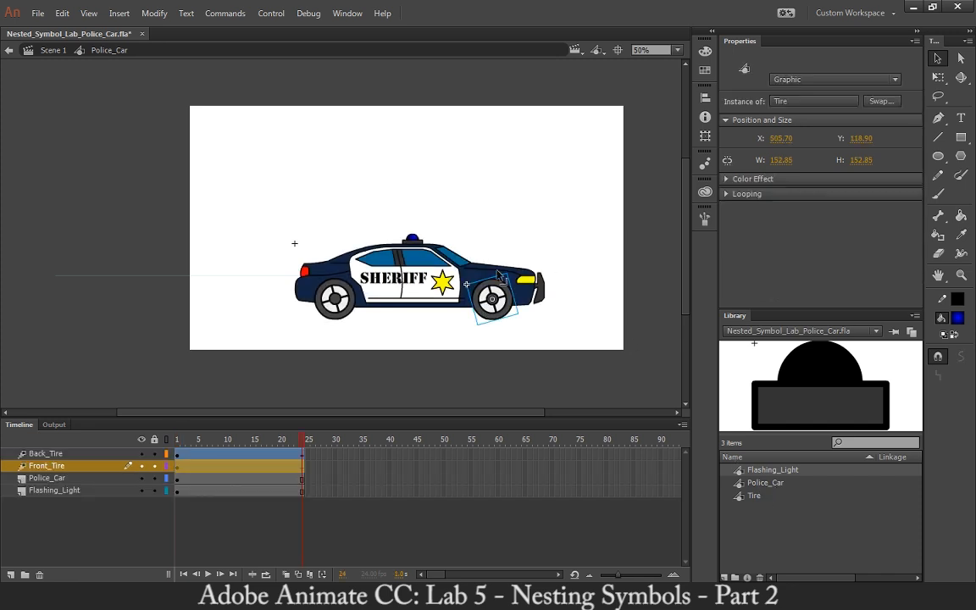
click(475, 195)
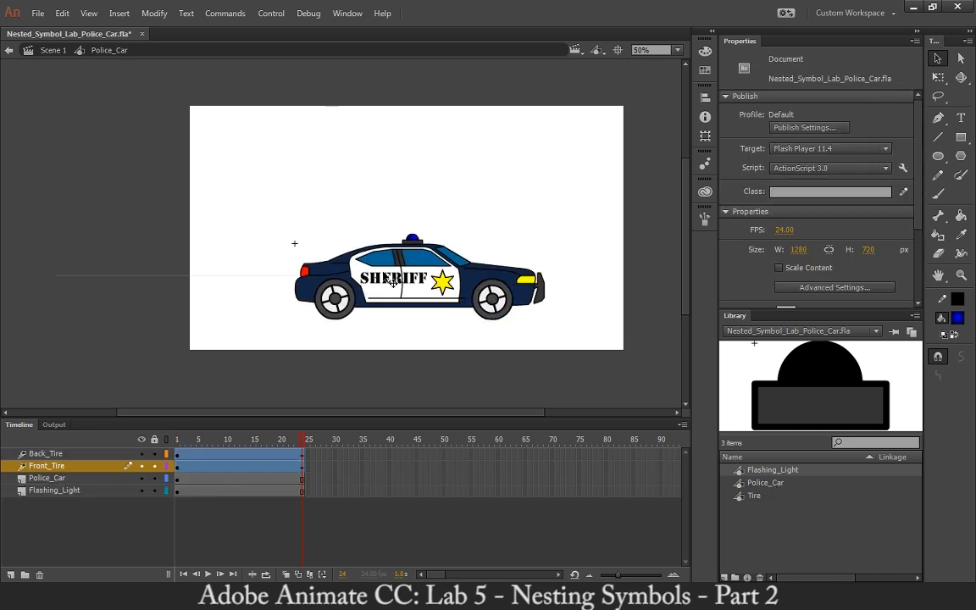
Return to frame 1 of Scene 1, add a layer named Sheriff, and place a second Police_Car instance on the stage.
click(51, 51)
click(175, 440)
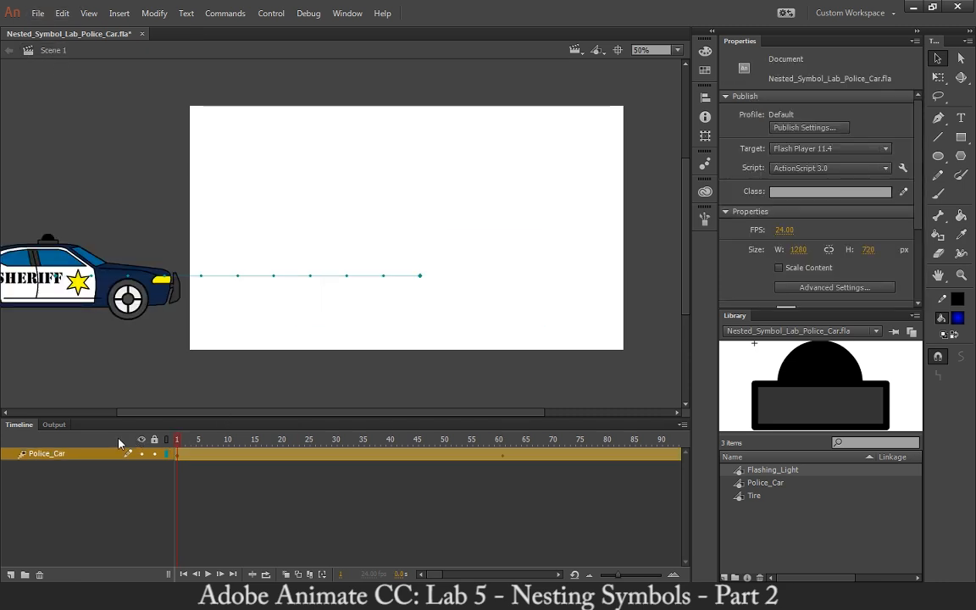
click(11, 576)
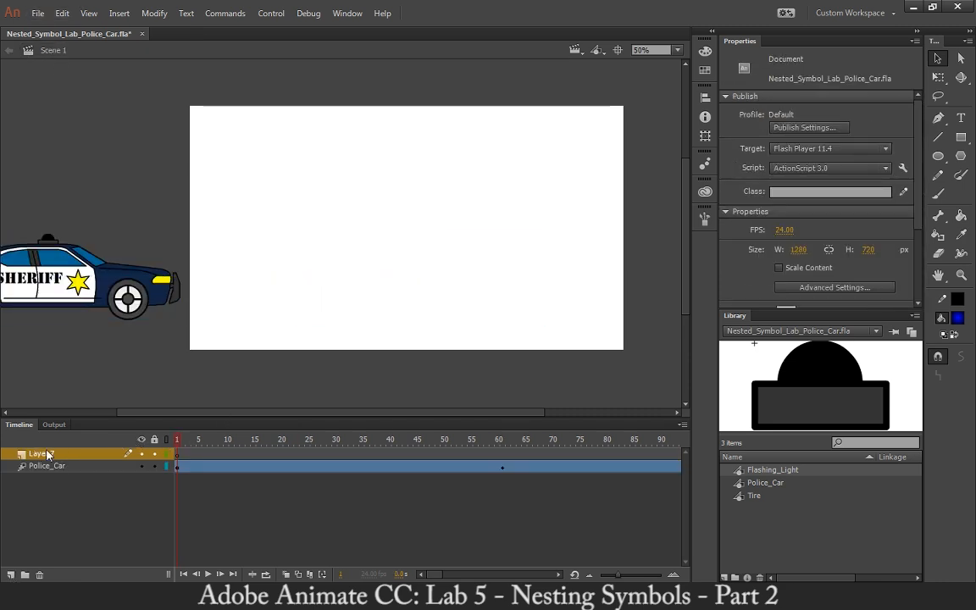
double_click(48, 455)
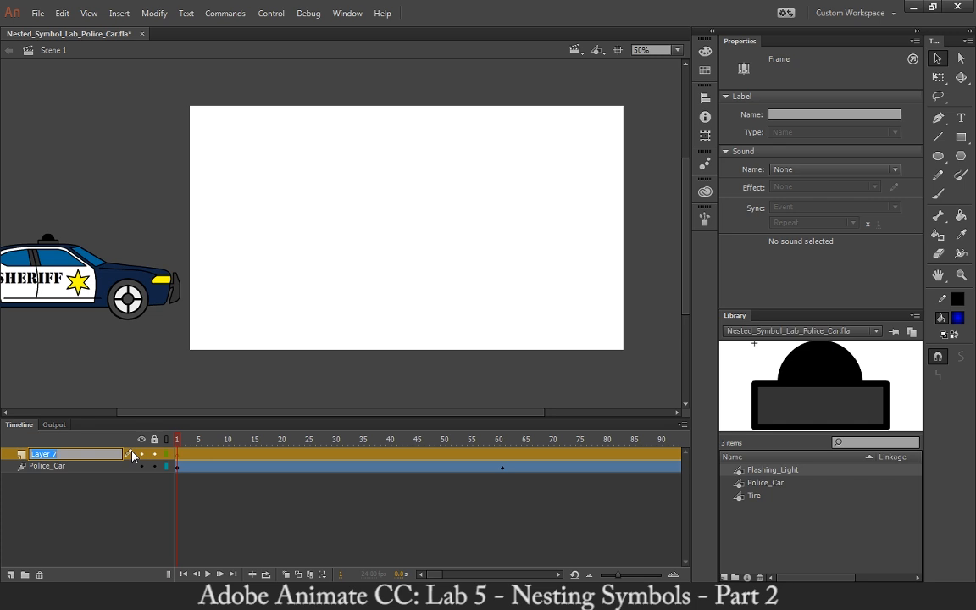
text(P)
text(Sheriff)
key(Return)
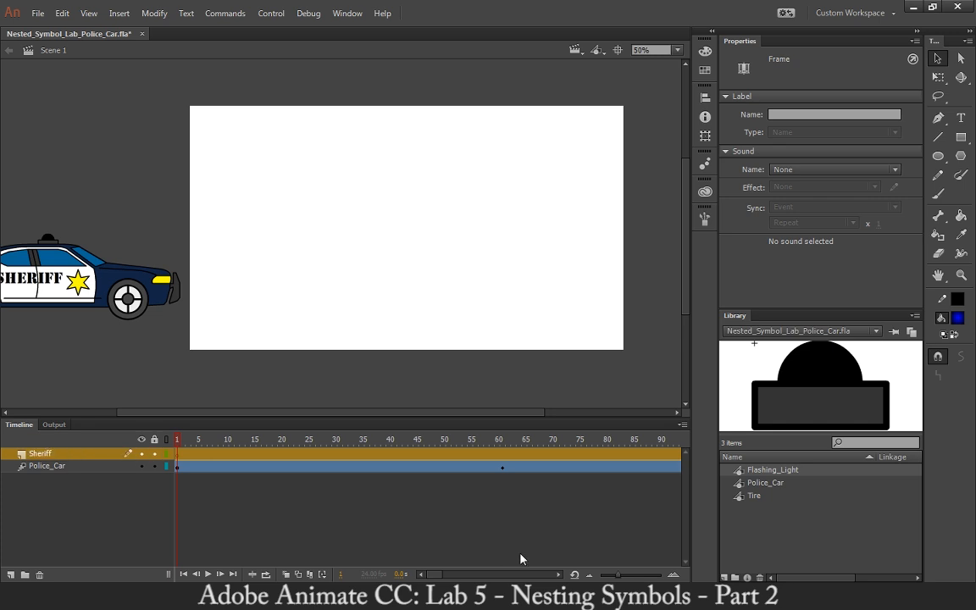
click(767, 485)
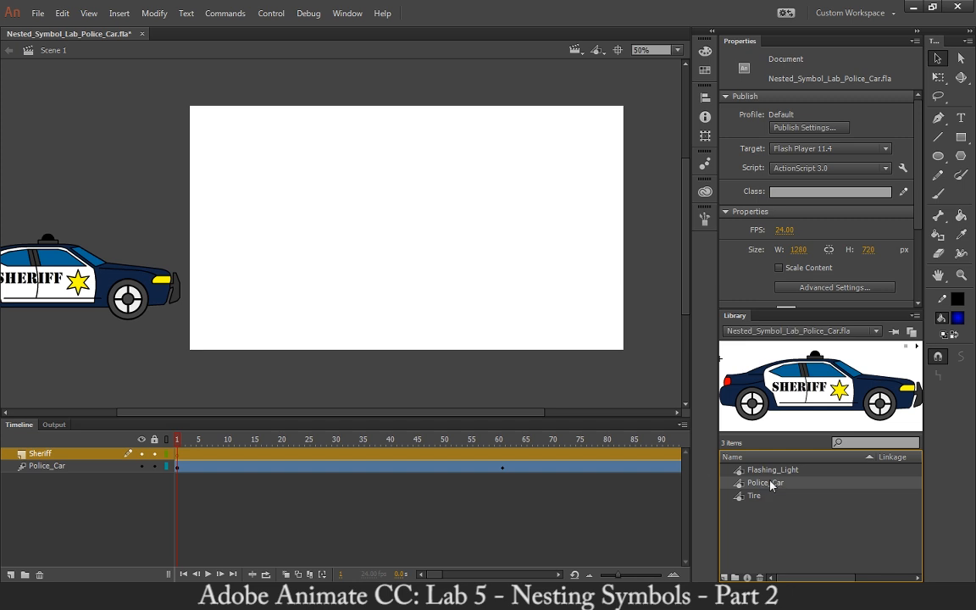
drag(772, 485, 415, 306)
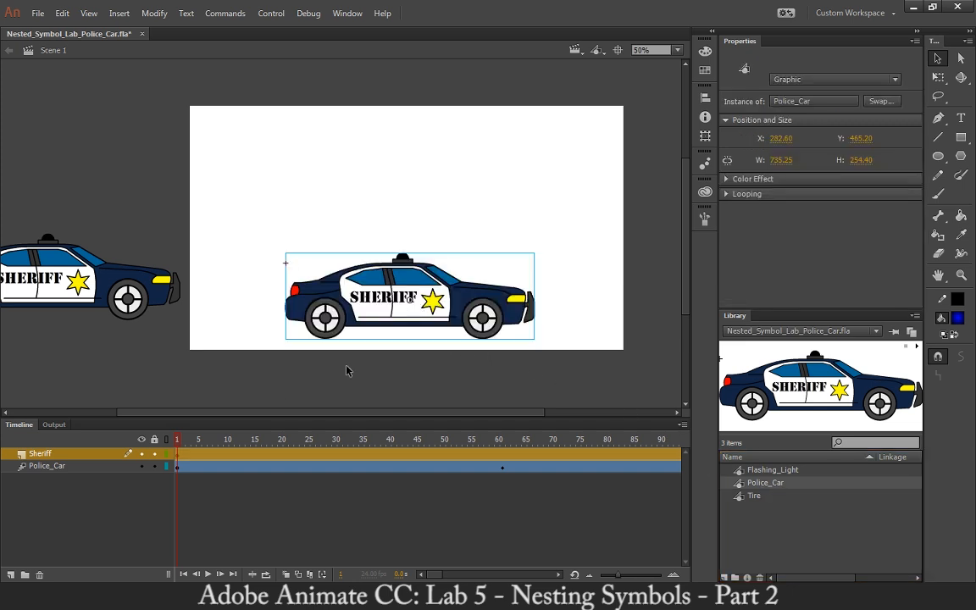
Test the movie with both police cars, close the preview, and delete the Sheriff layer.
key(ctrl+Return)
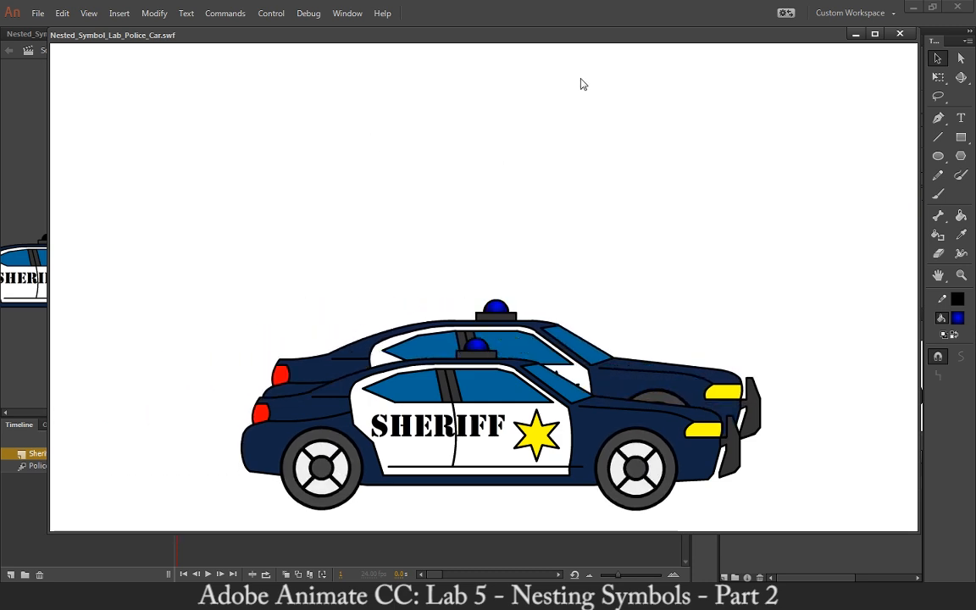
click(900, 33)
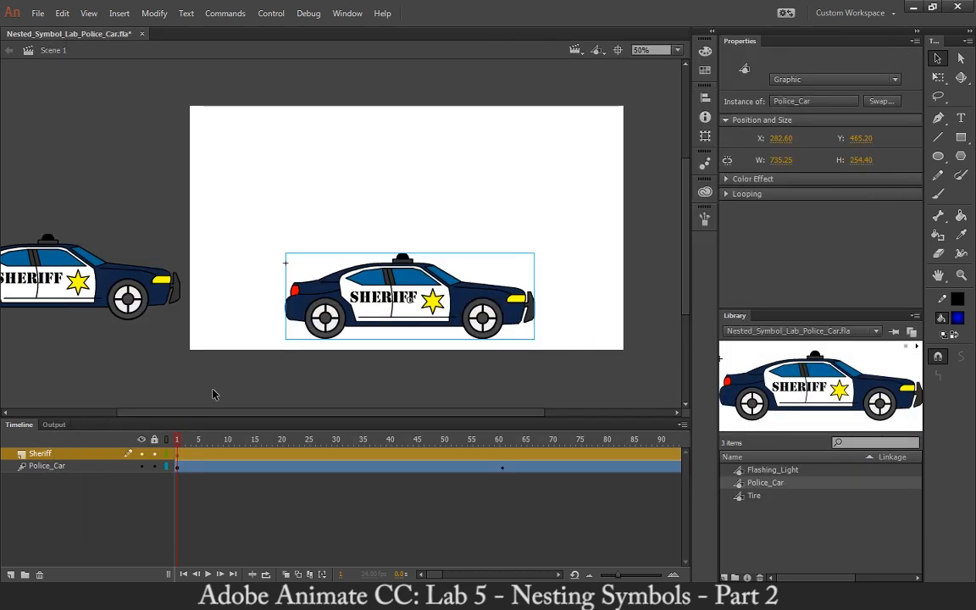
click(40, 575)
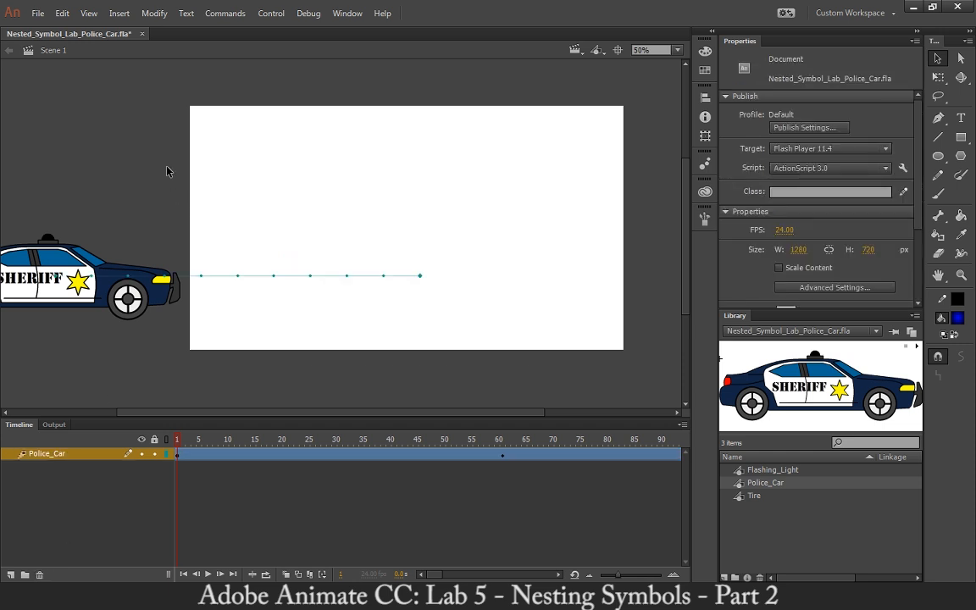
Scrub Scene 1 to frame 61, and inspect the Police_Car symbol and its nested Flashing_Light symbol before returning to Scene 1.
drag(178, 442, 506, 430)
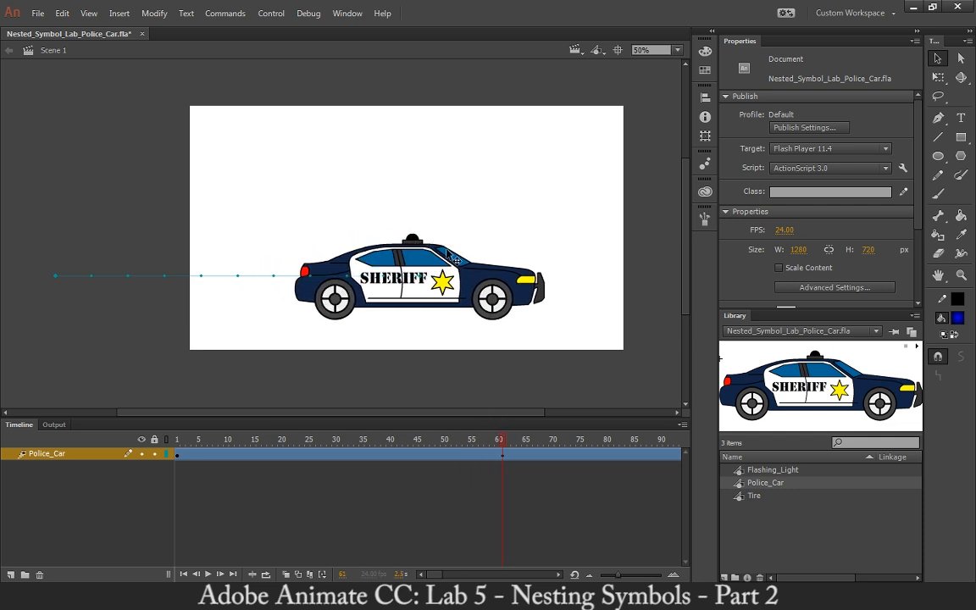
double_click(511, 288)
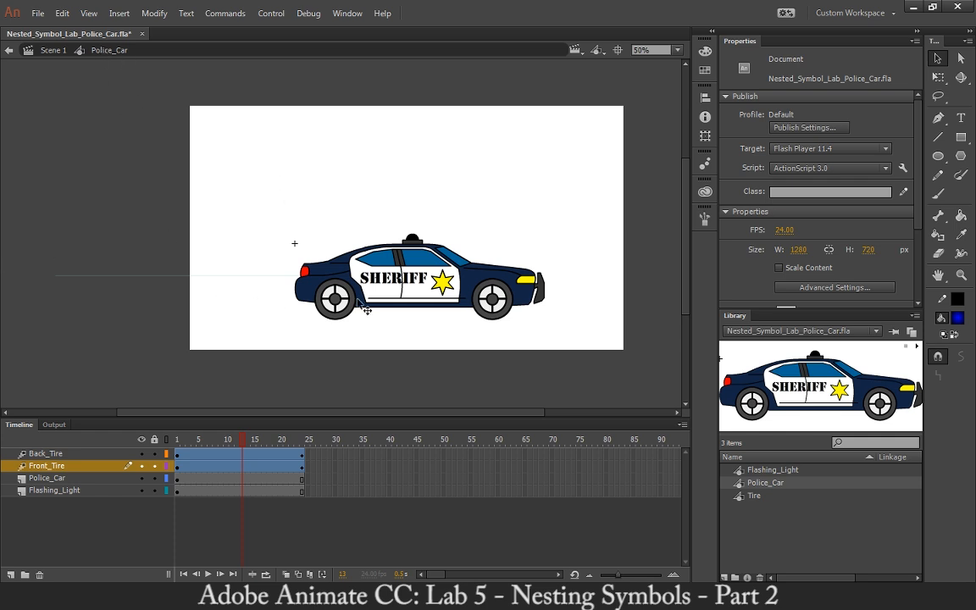
double_click(412, 248)
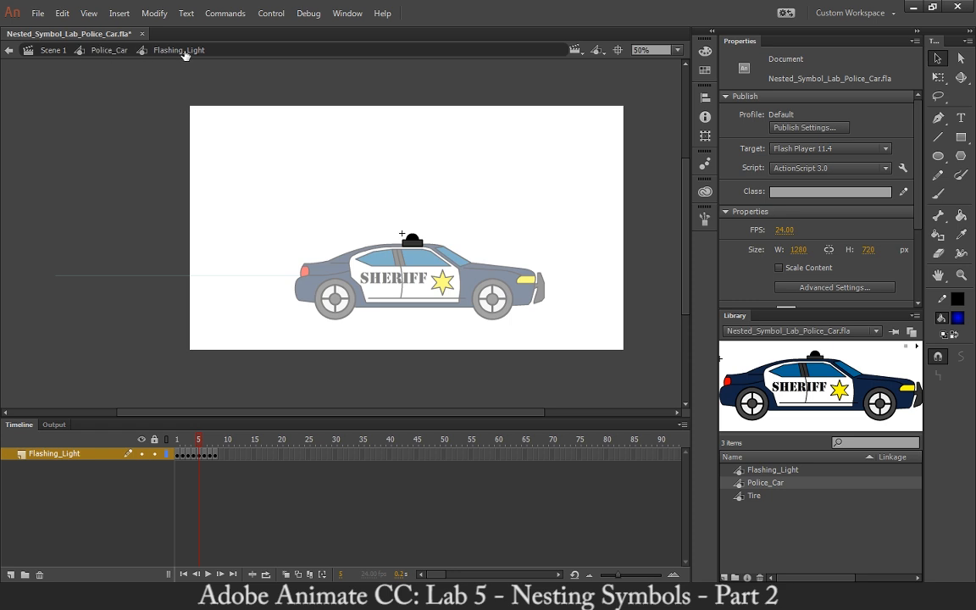
key(ctrl+s)
click(96, 51)
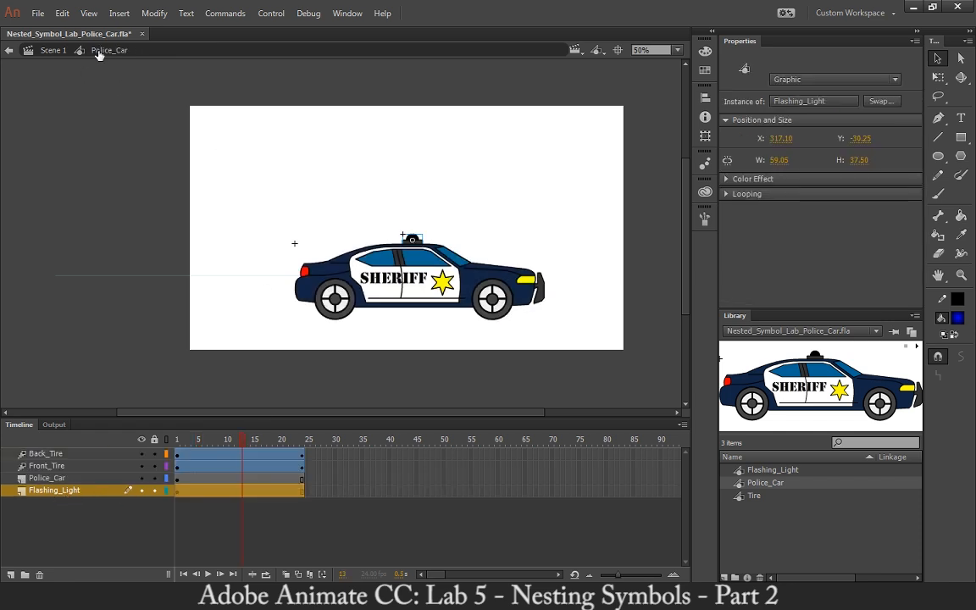
click(53, 50)
click(151, 114)
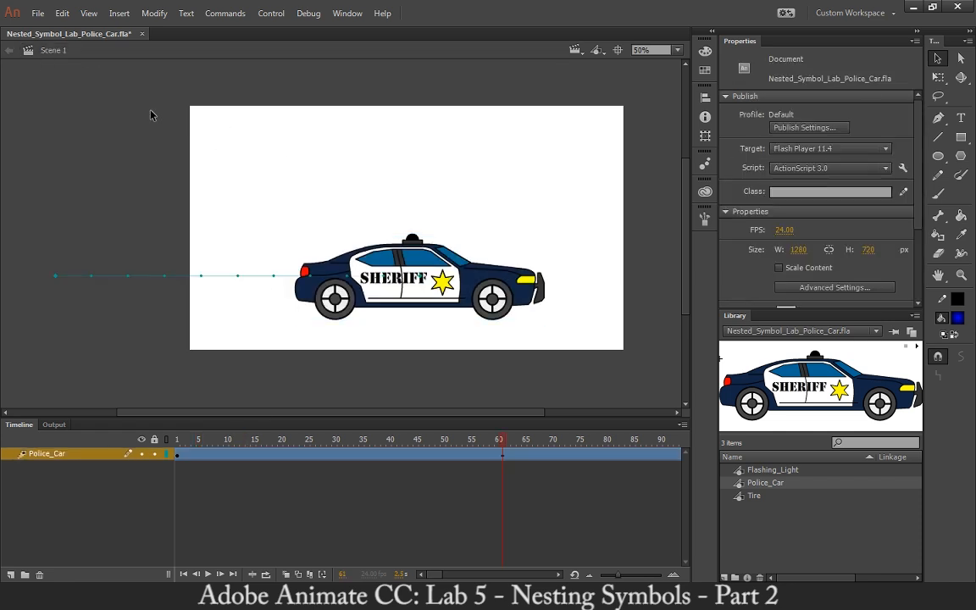